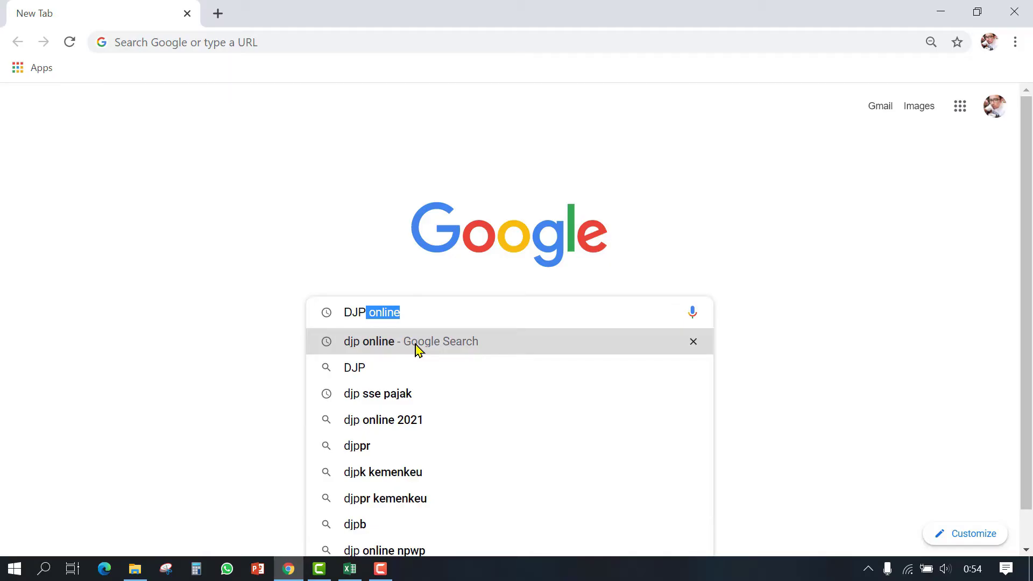
Search Google for 'djp online' and open the DJP Online login page from the results
left_click(417, 349)
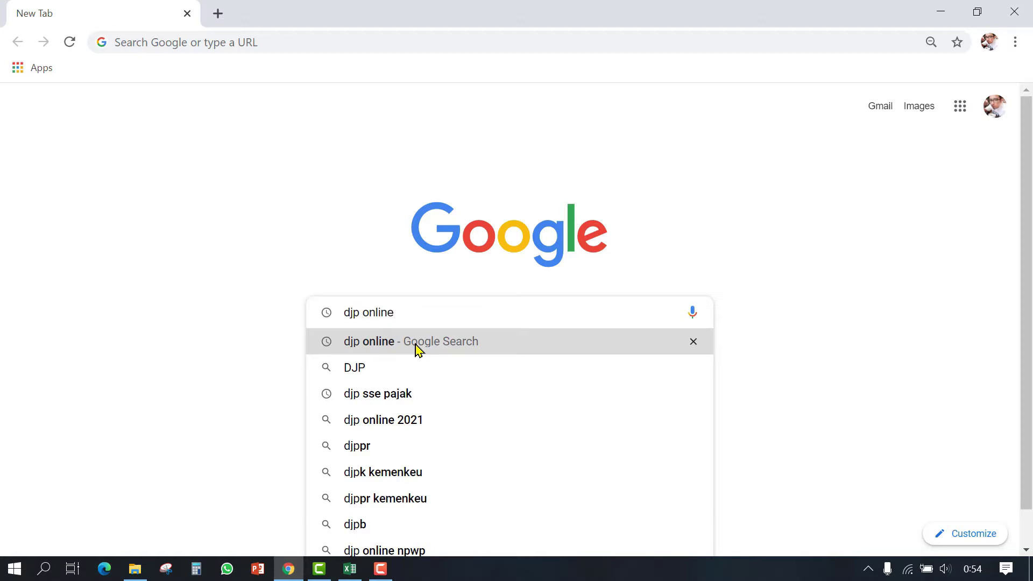
left_click(417, 348)
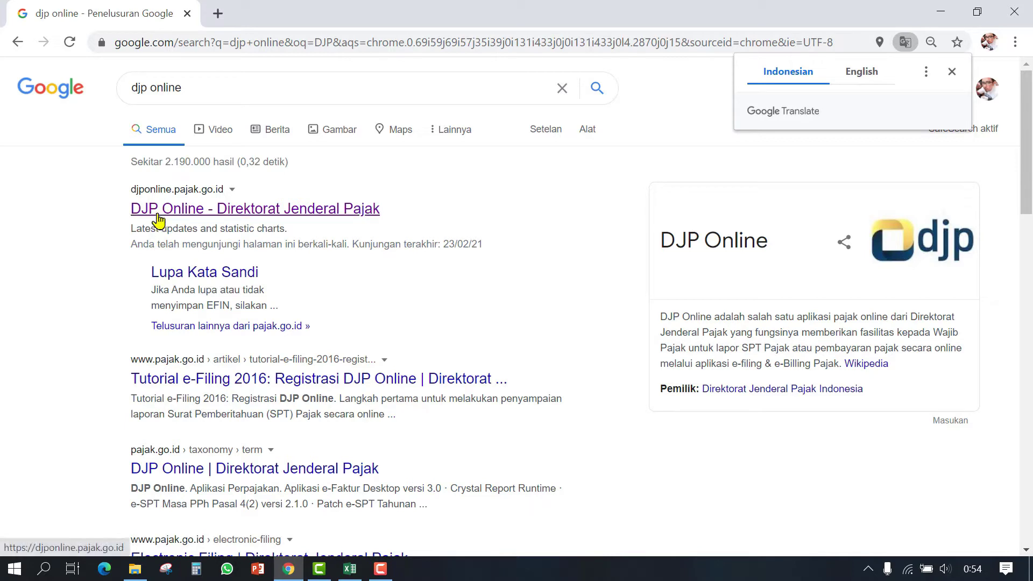
left_click(158, 209)
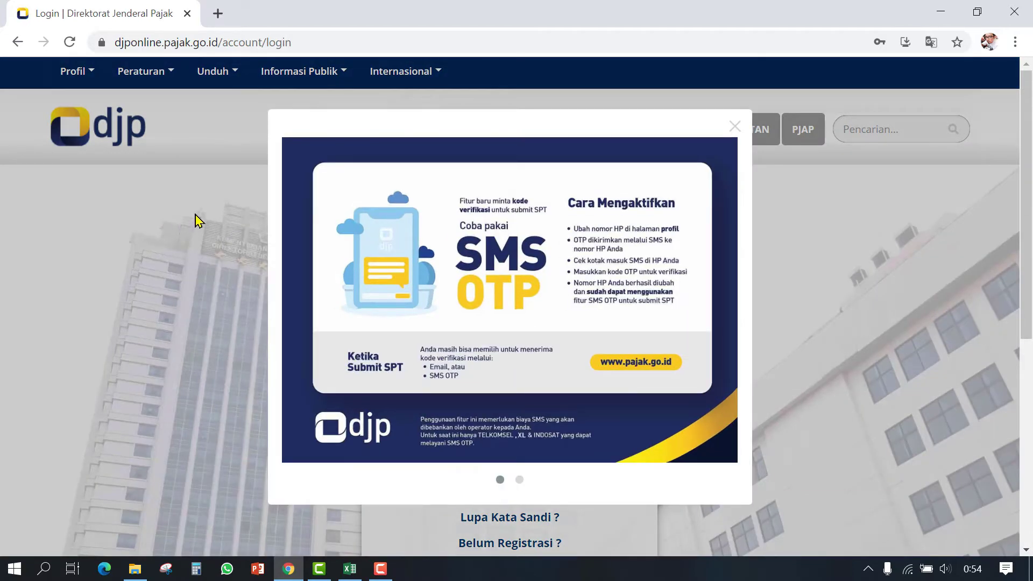
left_click(198, 222)
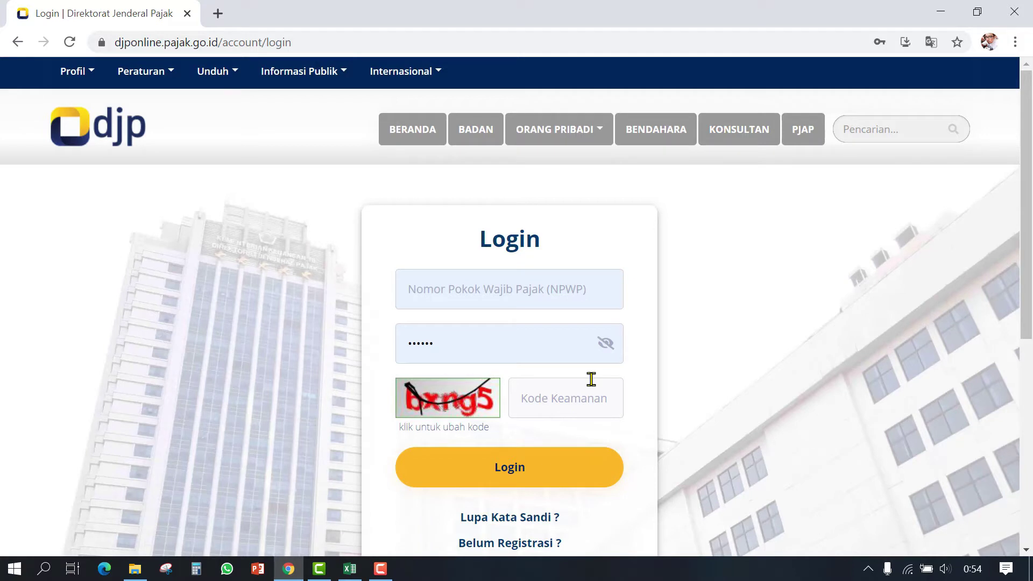
scroll(591, 380, "down", 2)
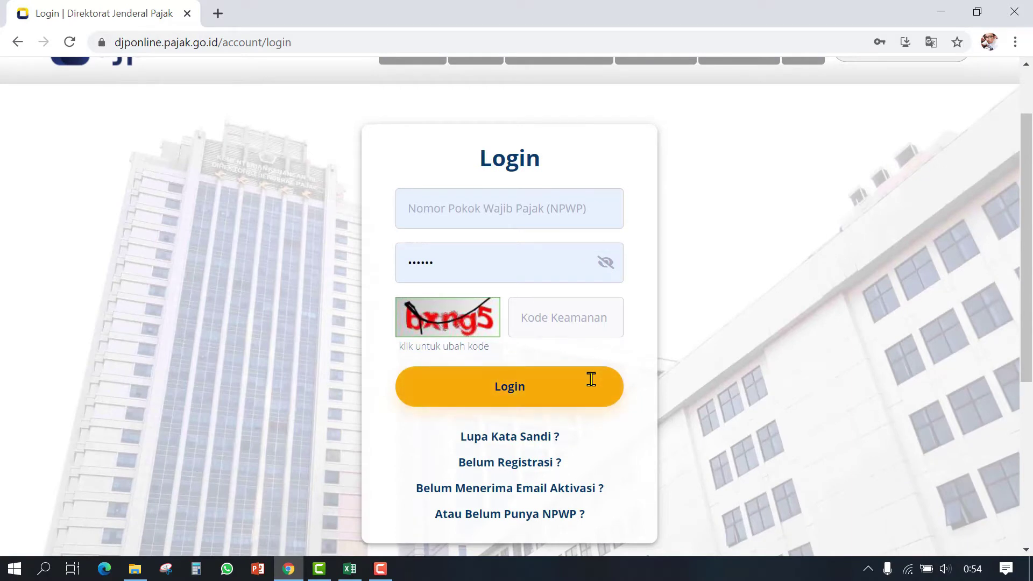
scroll(591, 379, "down", 2)
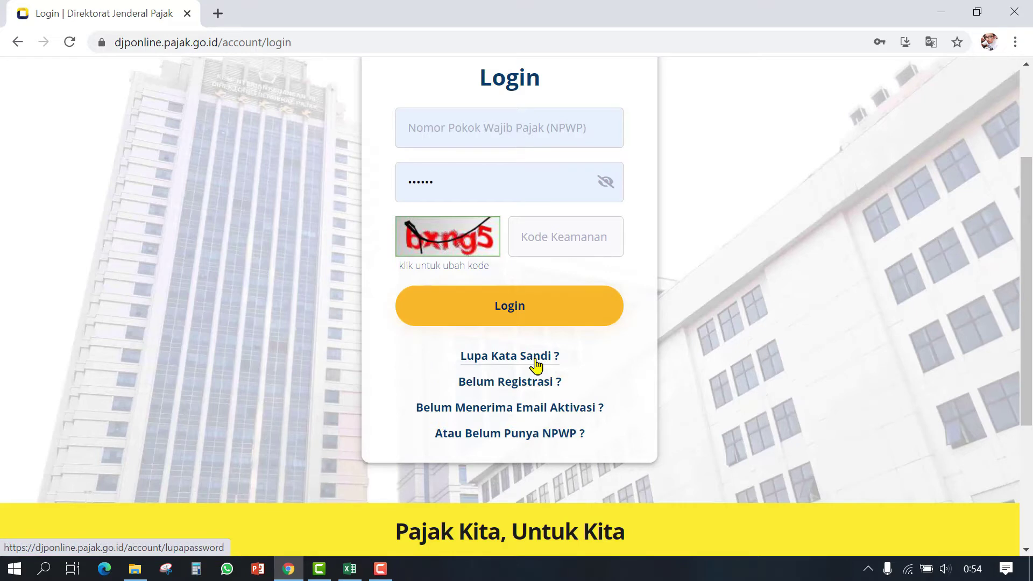
left_click(536, 363)
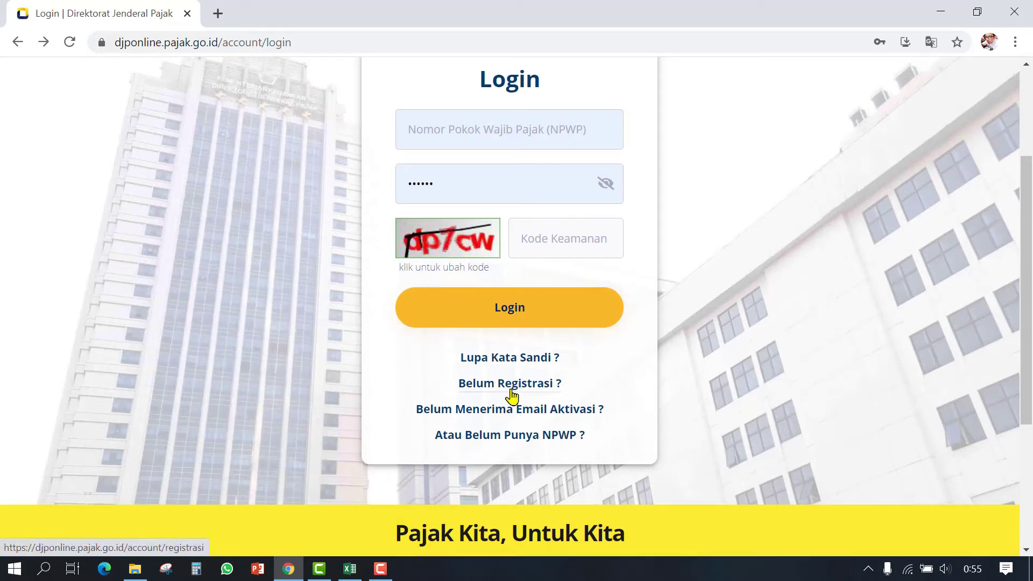
left_click(509, 389)
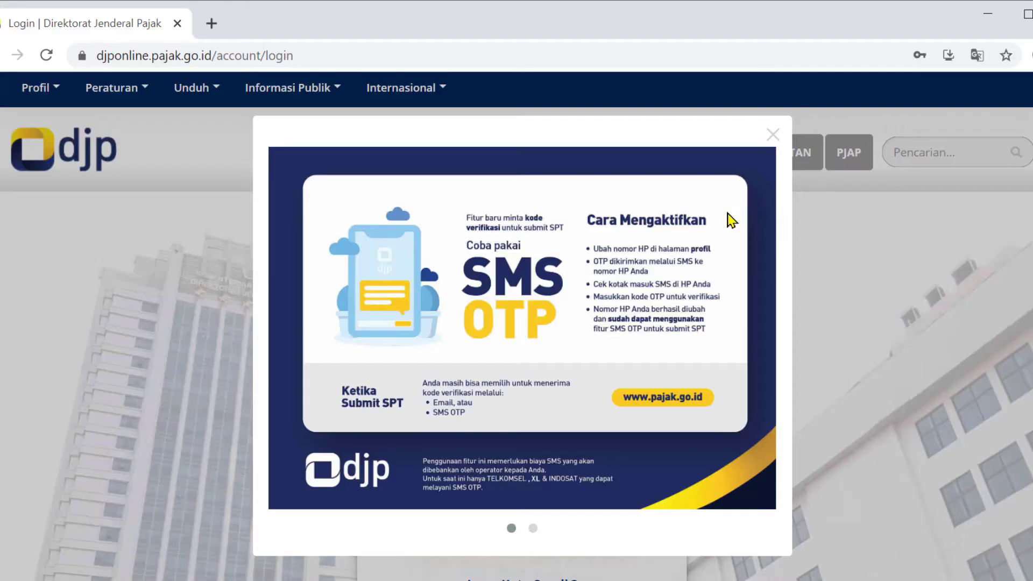
Dismiss the SMS OTP notice and log in with the NPWP, password and image security code
left_click(773, 136)
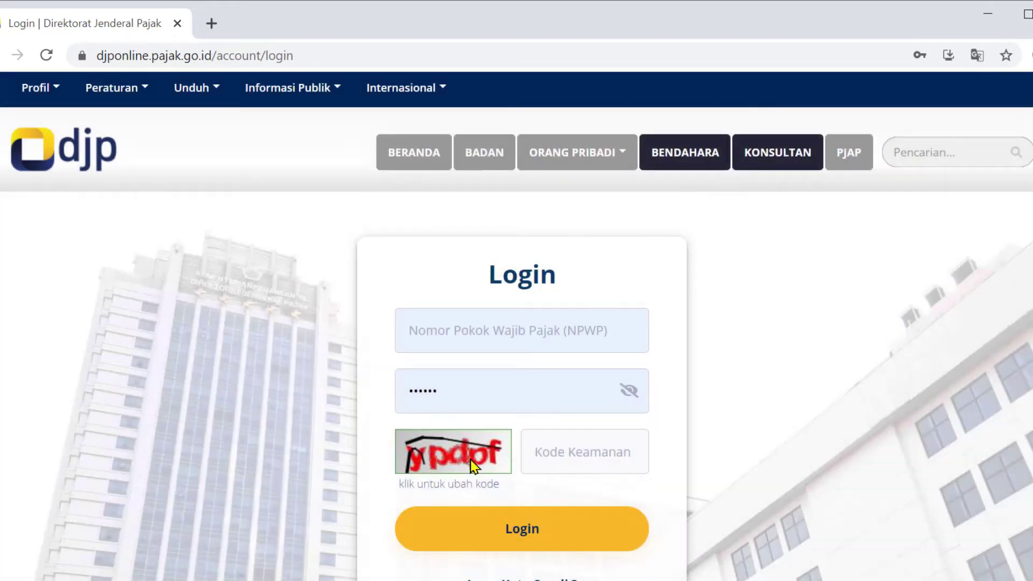
left_click(476, 344)
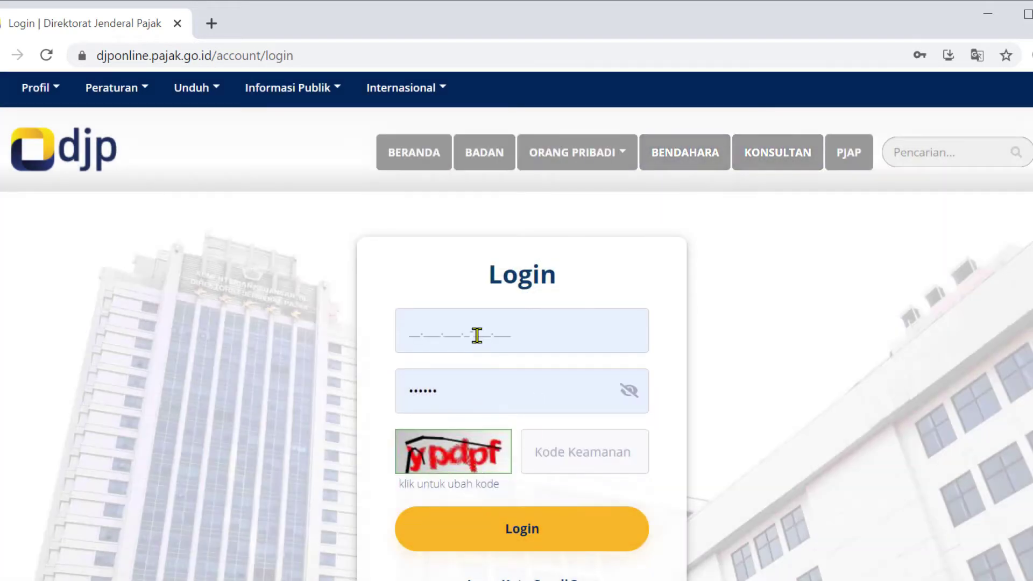
key("Tab")
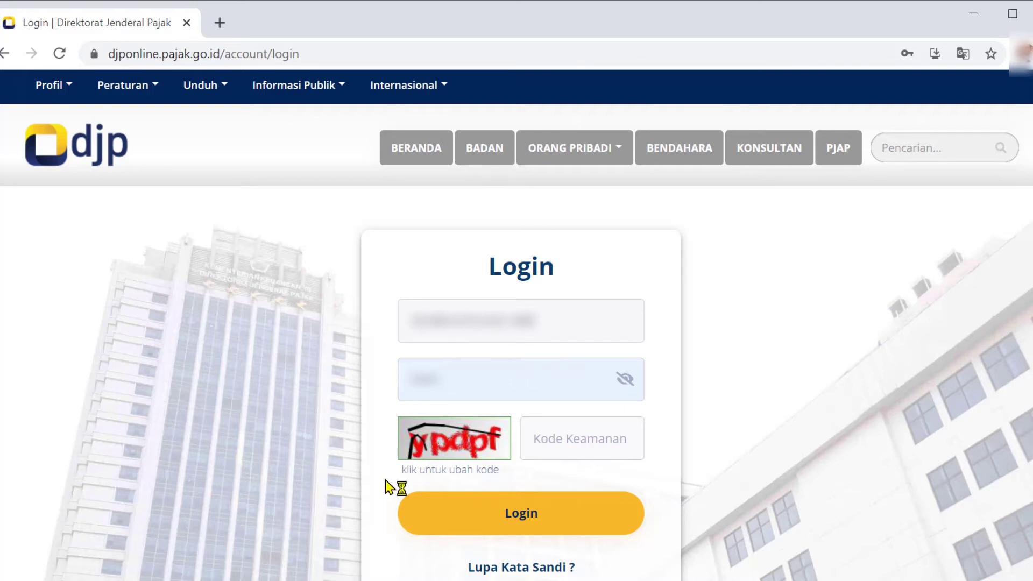
left_click(365, 530)
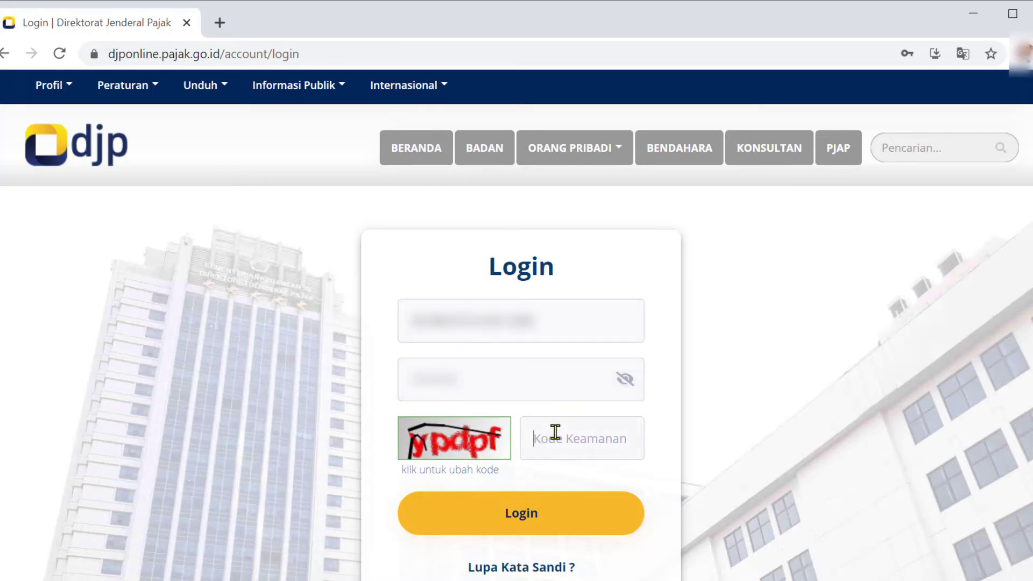
left_click(555, 432)
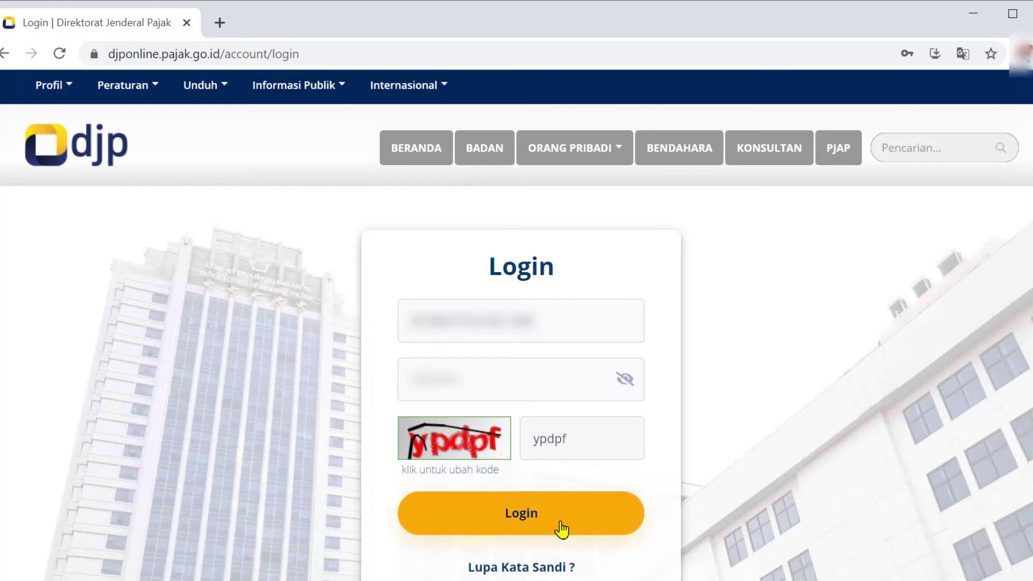
left_click(562, 530)
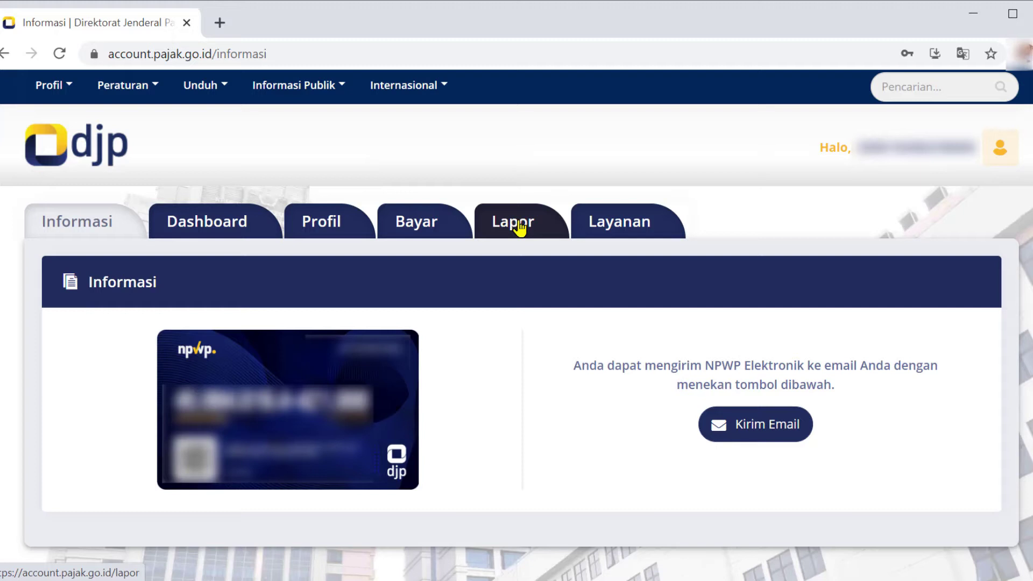
Open Lapor then e-Filing, and review the Arsip SPT list of 2016–2019 1770SS Nihil returns
left_click(519, 229)
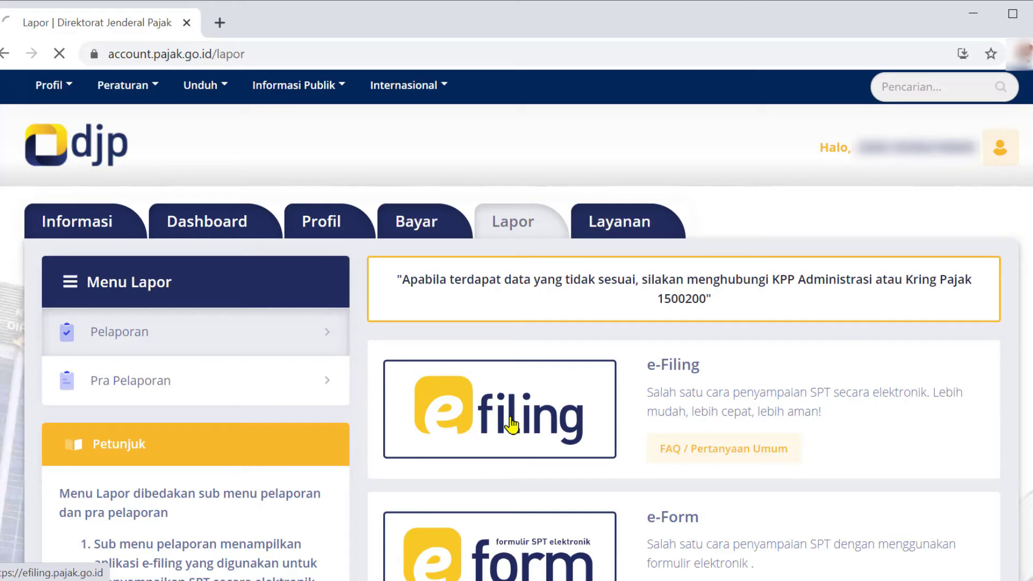
left_click(511, 425)
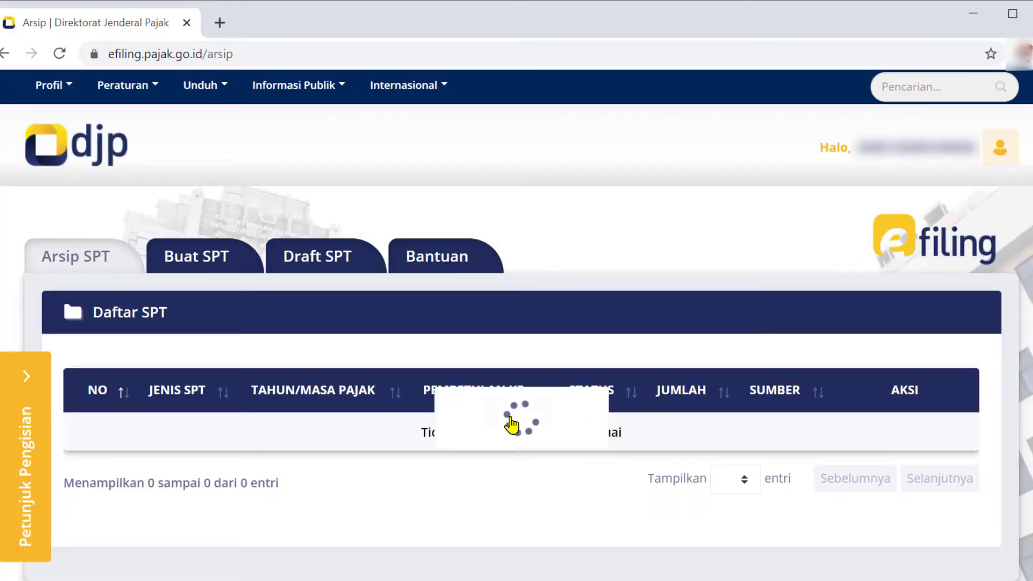
scroll(295, 380, "down", 3)
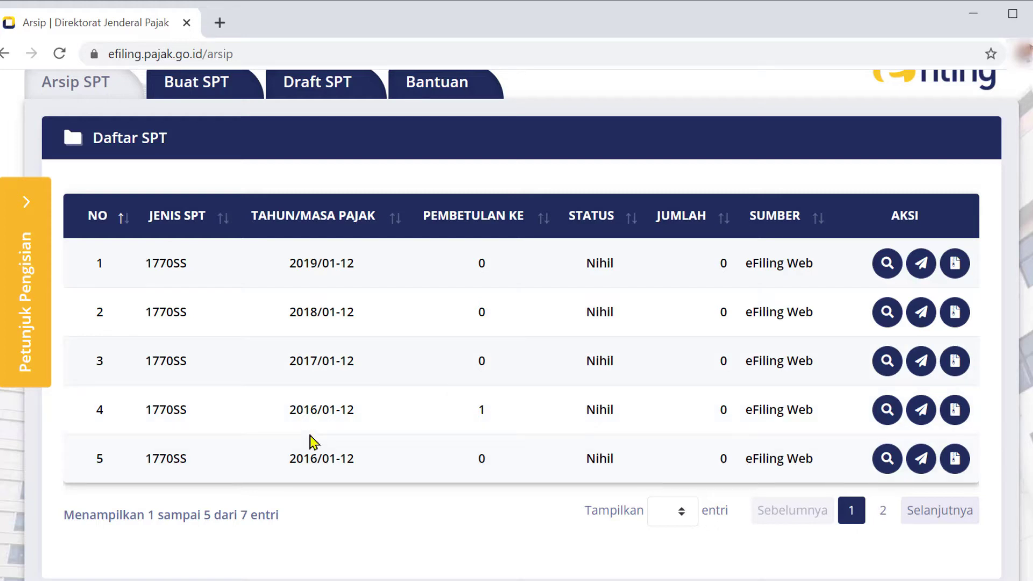
scroll(314, 442, "down", 3)
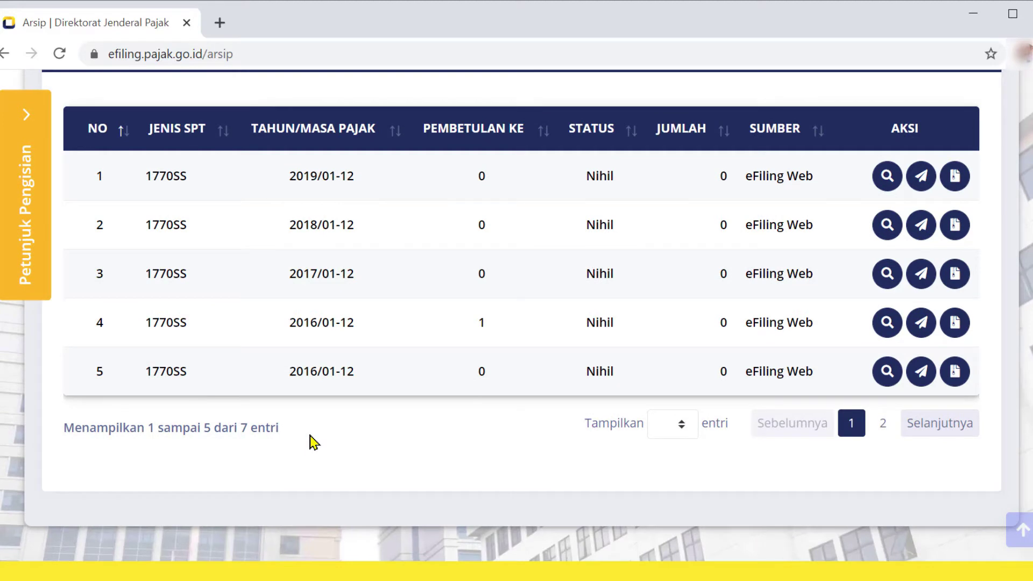
scroll(314, 442, "up", 3)
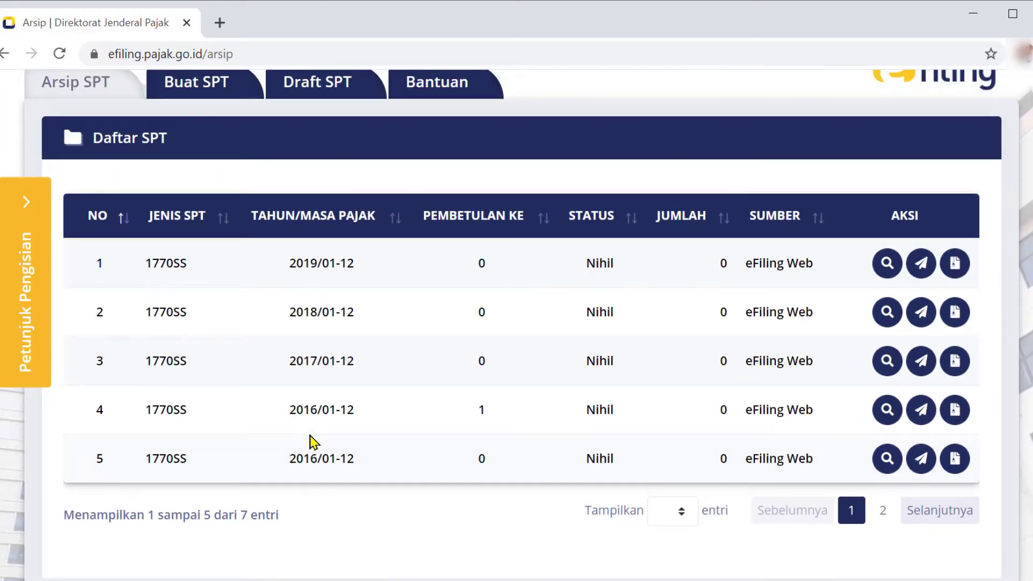
scroll(312, 439, "up", 3)
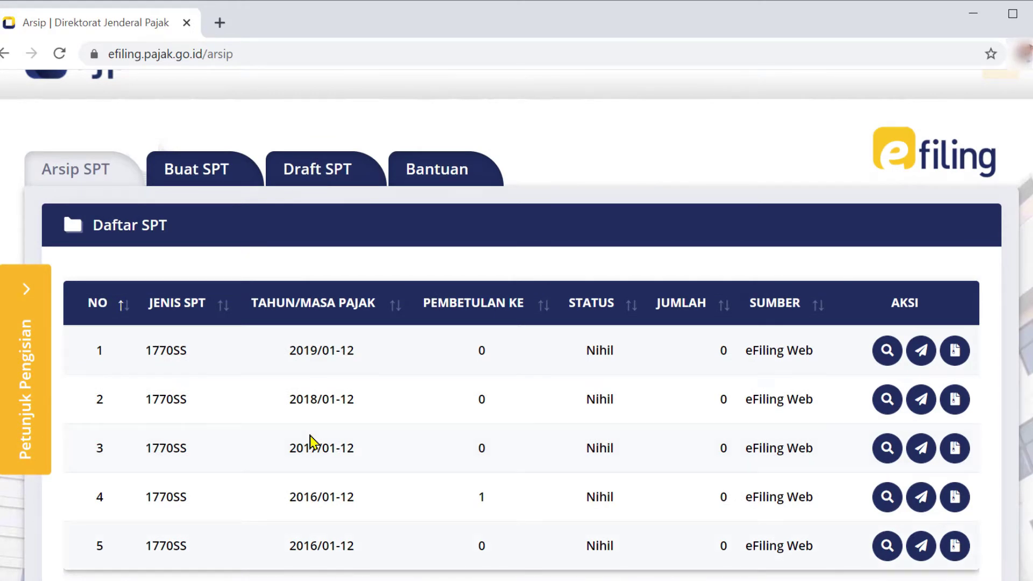
Start a new SPT under Buat SPT, answering Tidak to the business and MT/PH questions
left_click(233, 177)
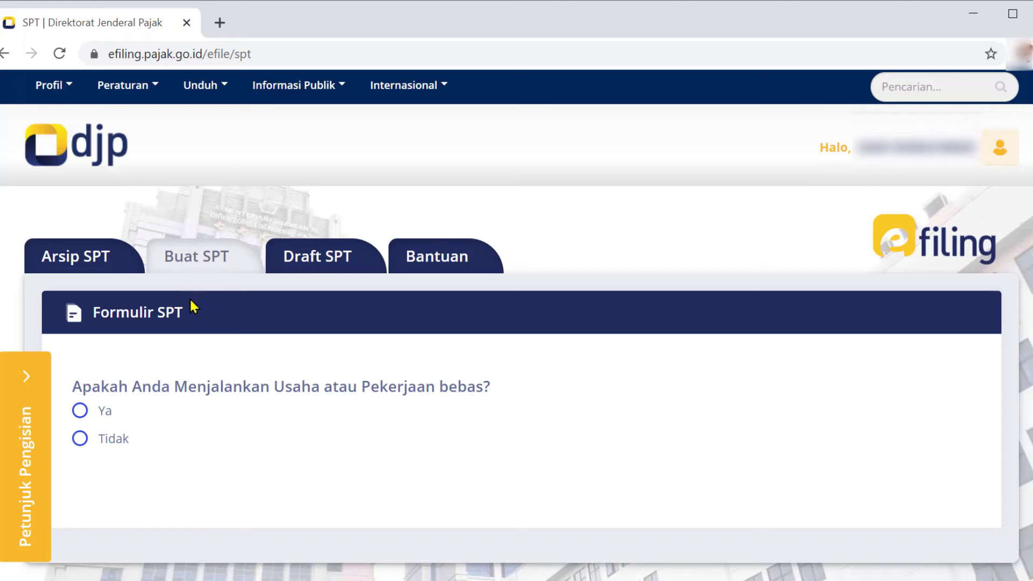
scroll(242, 357, "down", 2)
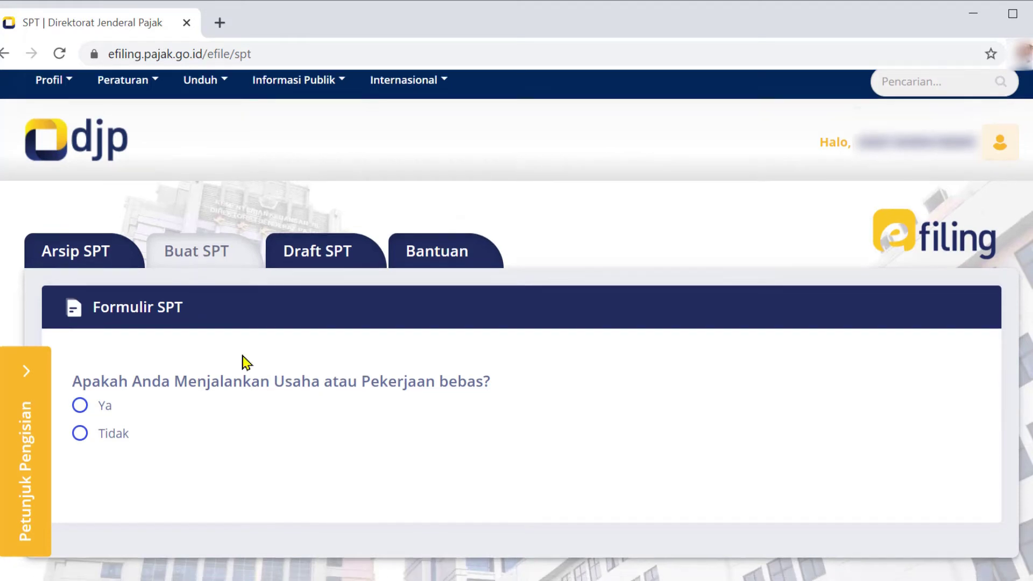
scroll(242, 361, "down", 1)
scroll(242, 361, "up", 3)
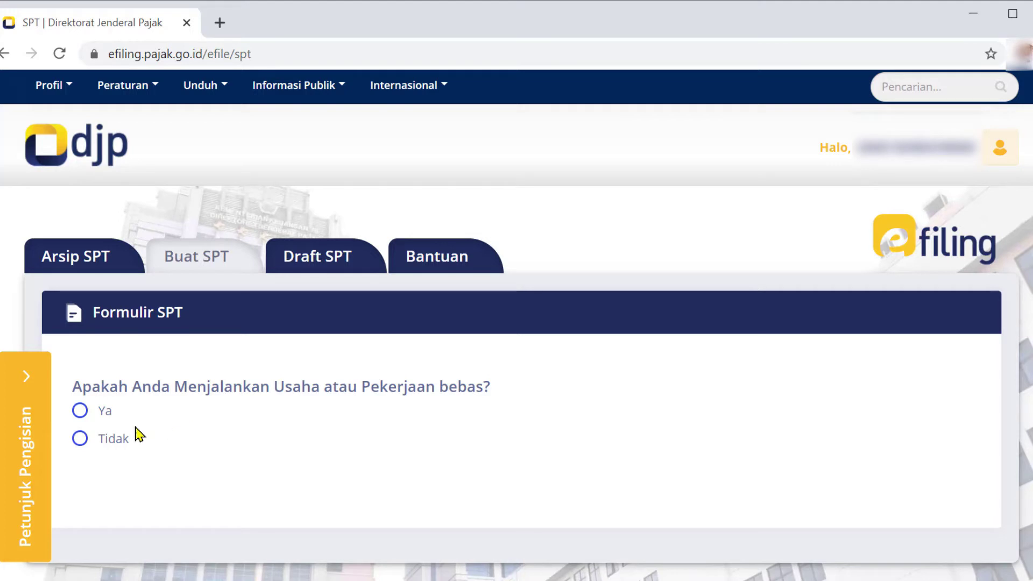
left_click(91, 447)
scroll(200, 446, "down", 2)
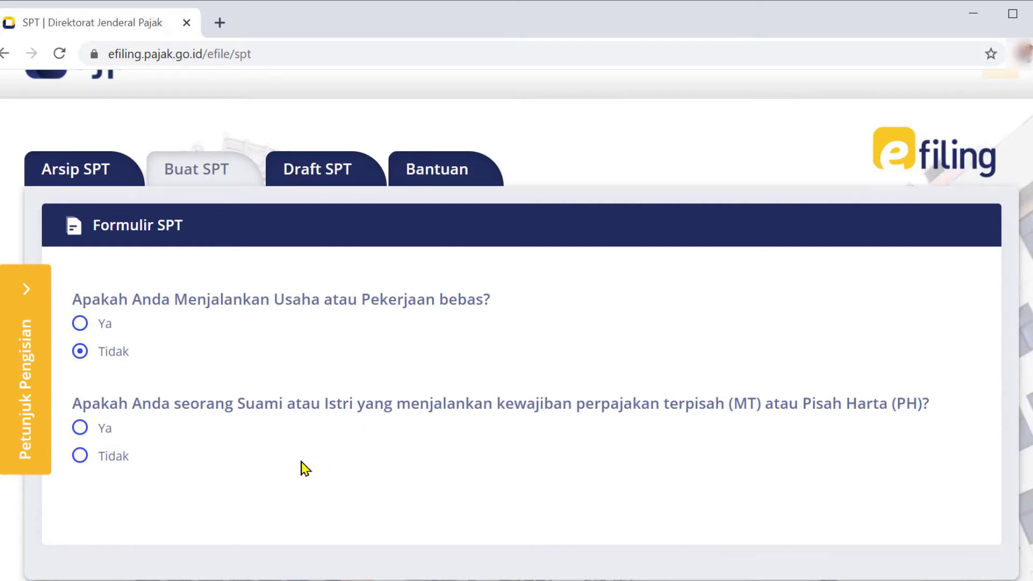
left_click(81, 457)
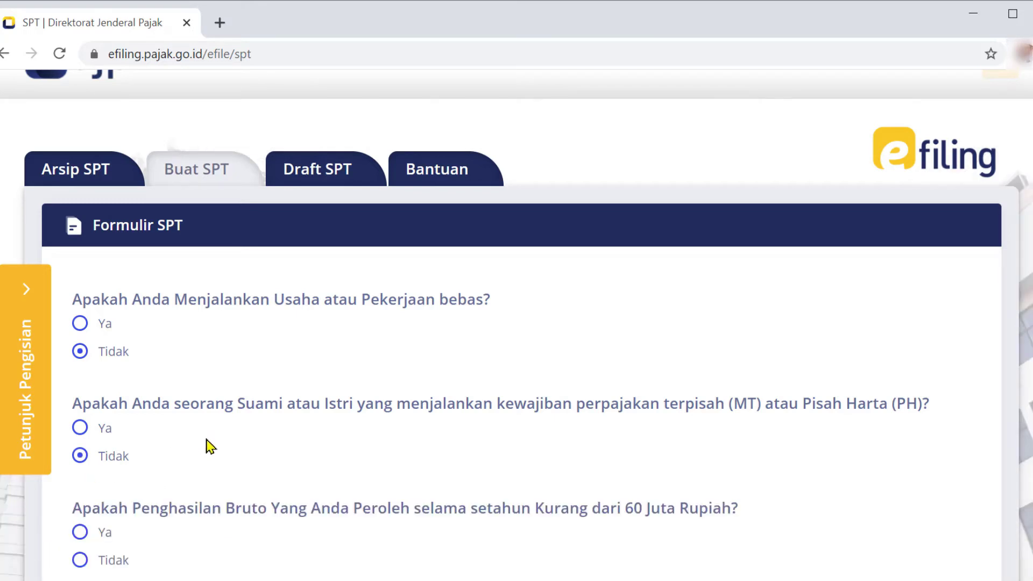
scroll(225, 441, "down", 2)
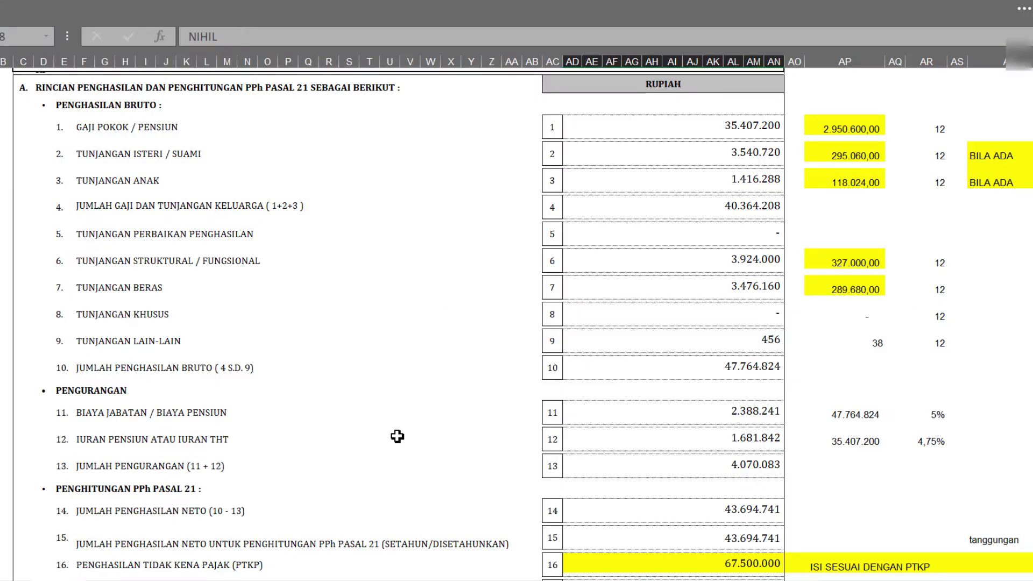
scroll(396, 434, "down", 2)
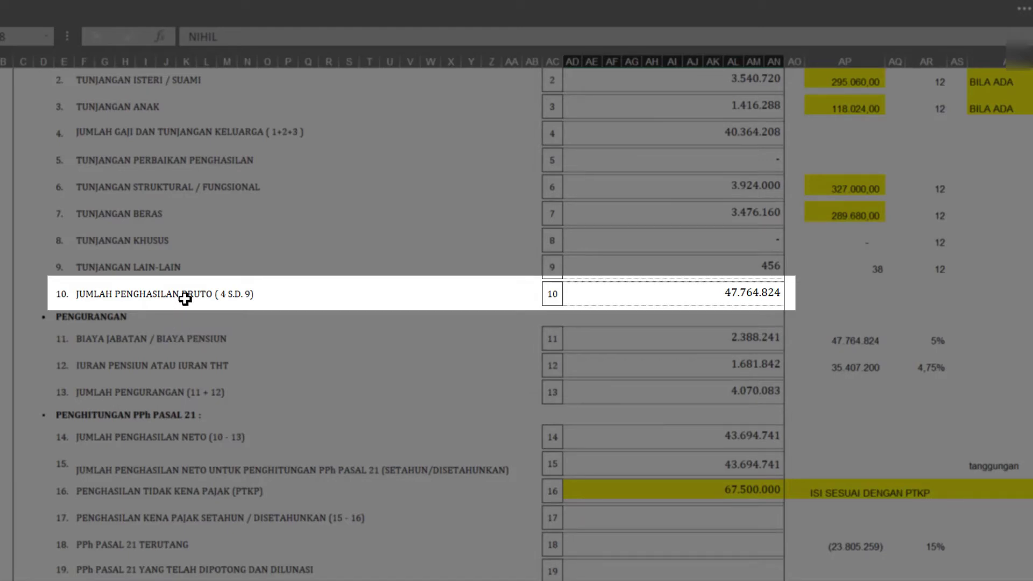
left_click(673, 293)
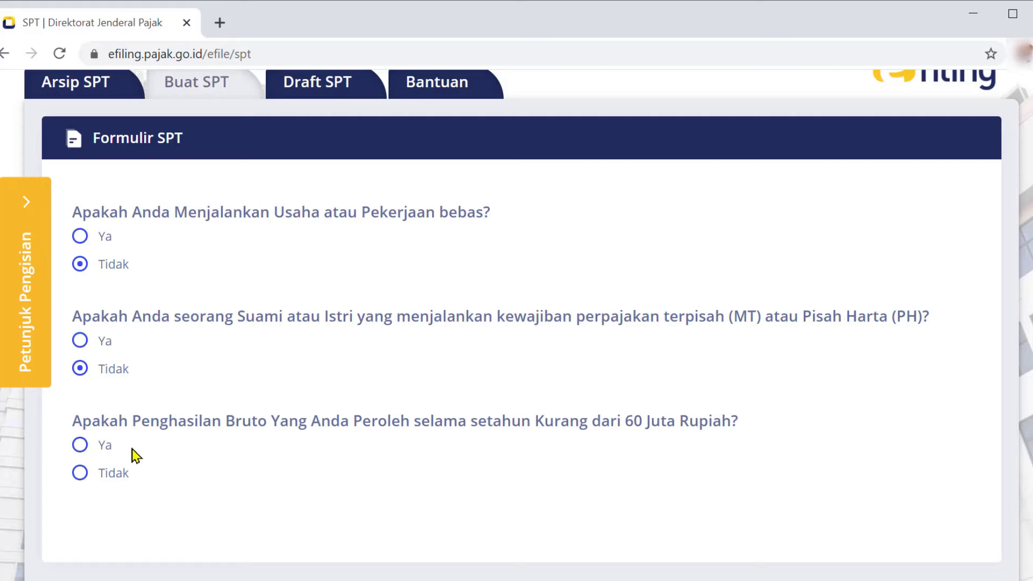
Answer Ya to gross income under 60 Juta Rupiah and choose the SPT 1770 SS form
left_click(79, 448)
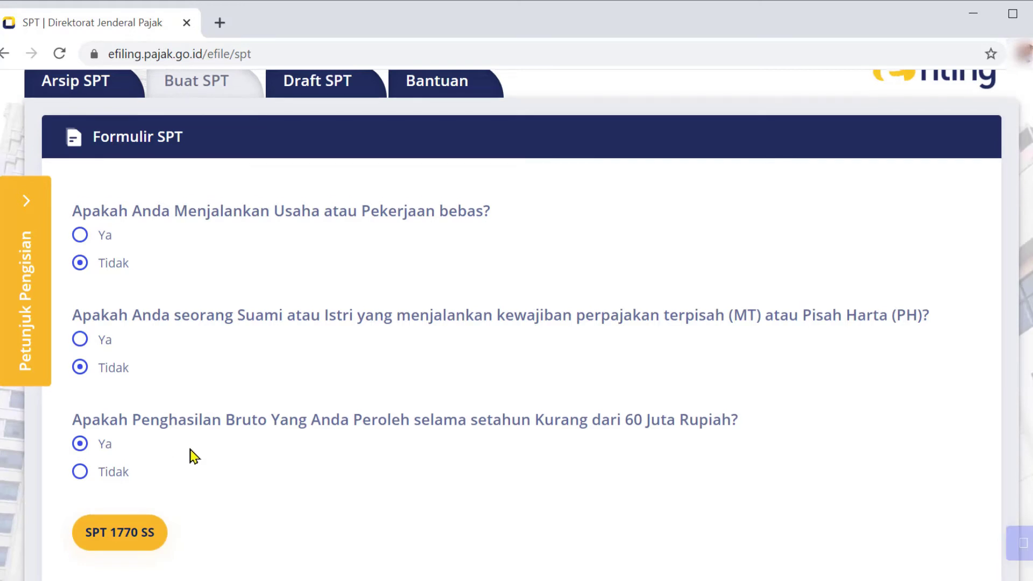
scroll(193, 456, "down", 2)
scroll(192, 457, "down", 1)
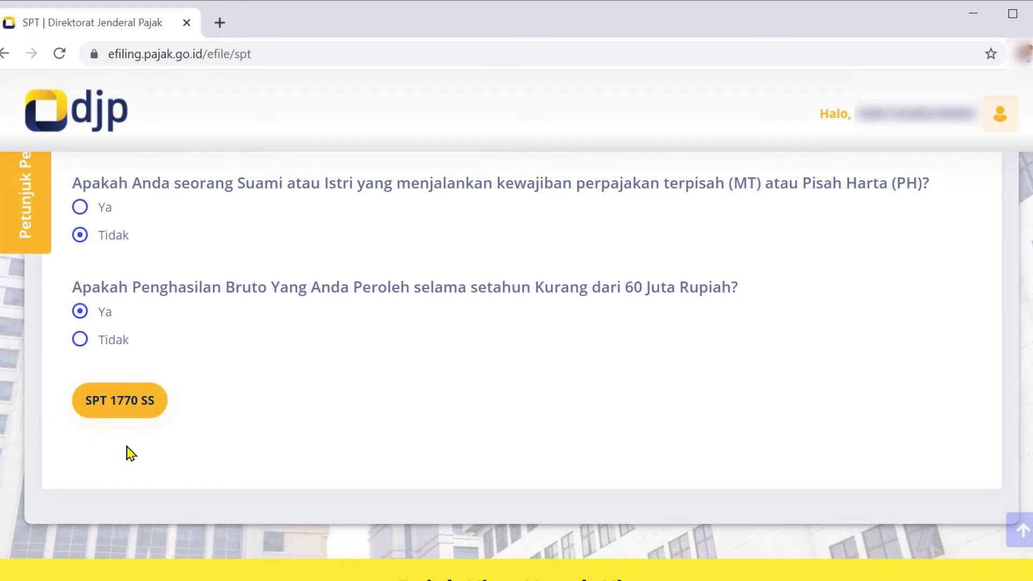
left_click(96, 402)
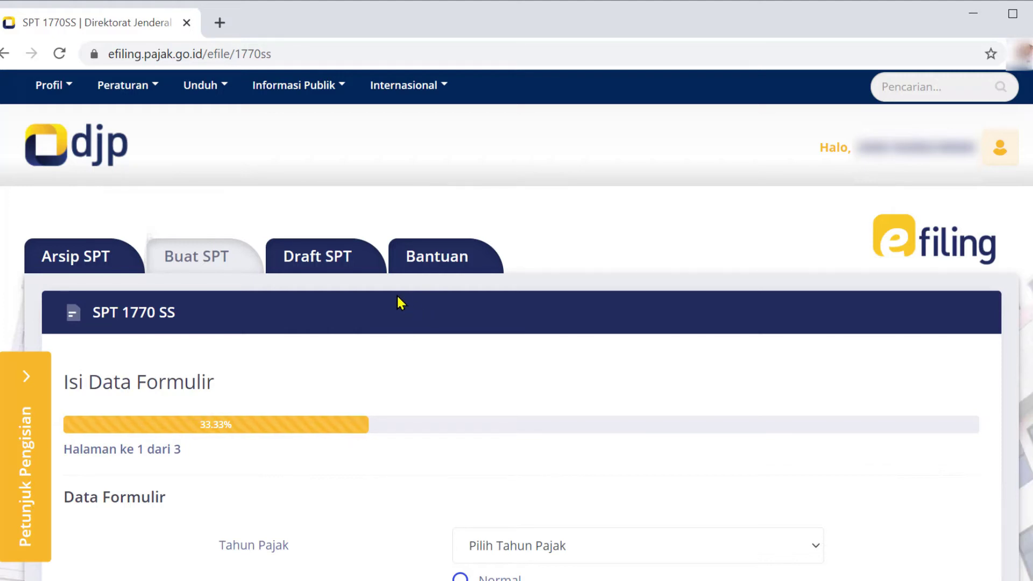
Set Tahun Pajak 2020 and Status SPT Normal, then continue to page 2, Isi SPT
scroll(400, 303, "down", 2)
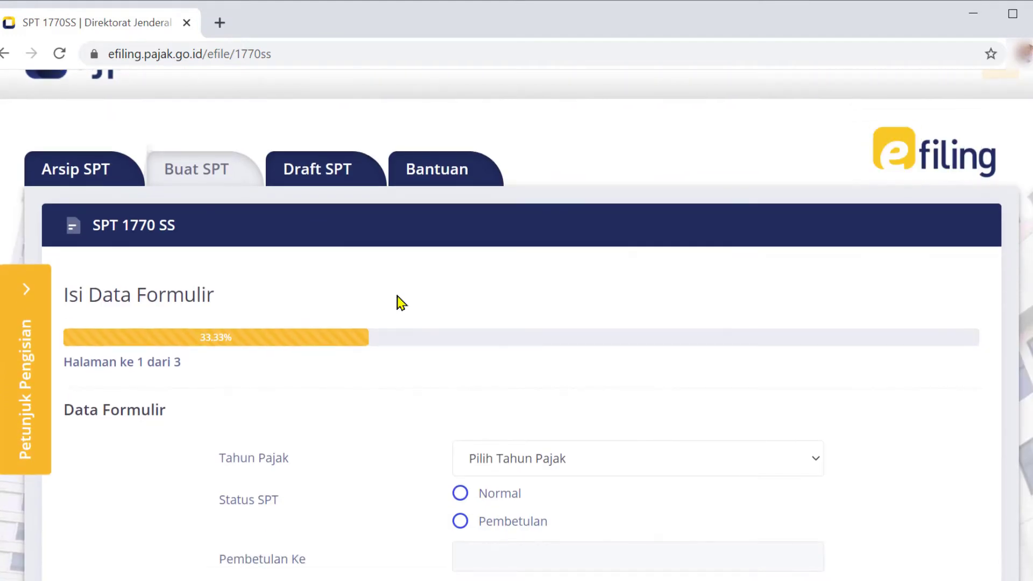
scroll(401, 303, "down", 2)
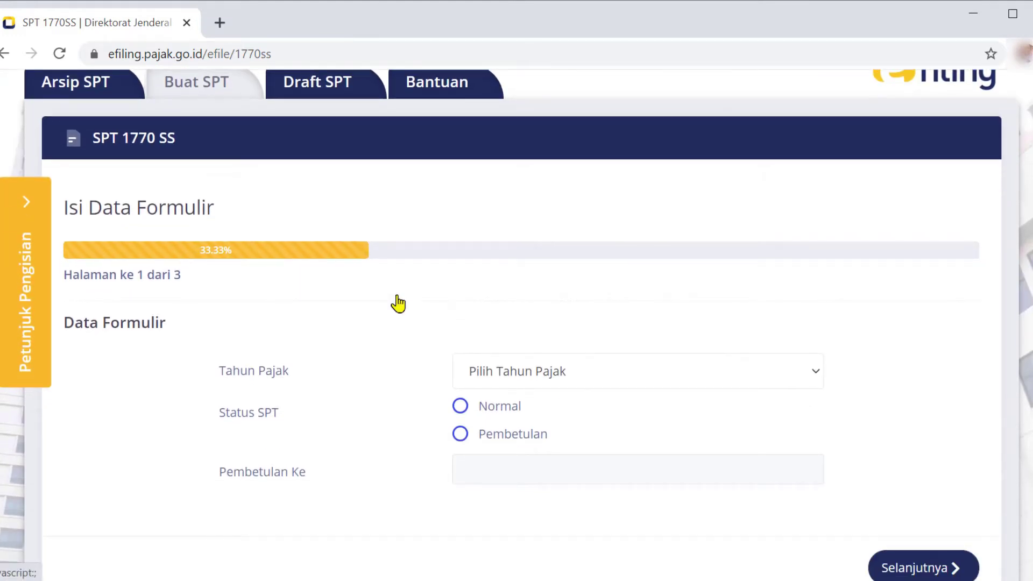
scroll(398, 303, "down", 2)
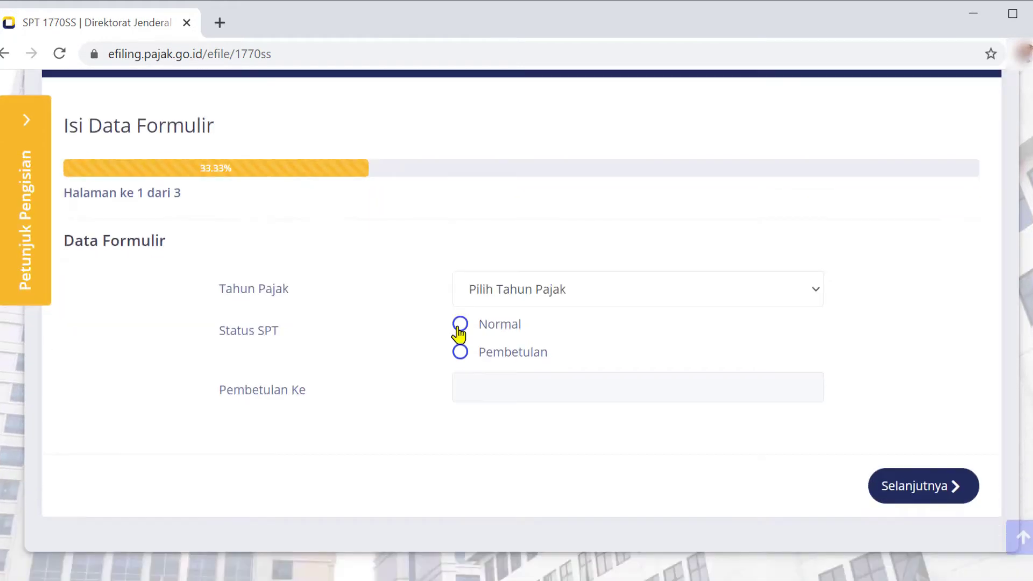
left_click(509, 299)
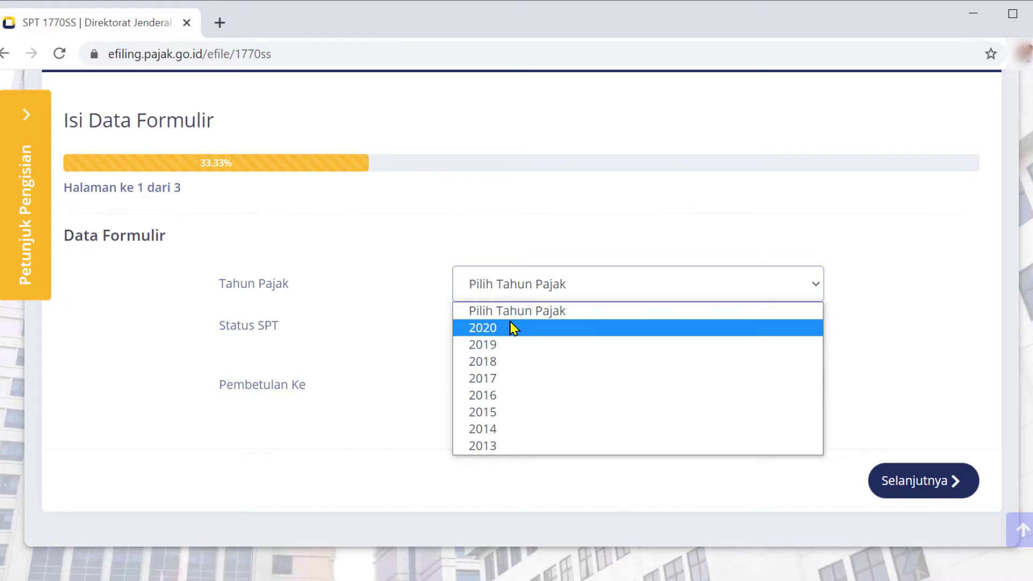
left_click(512, 328)
left_click(513, 327)
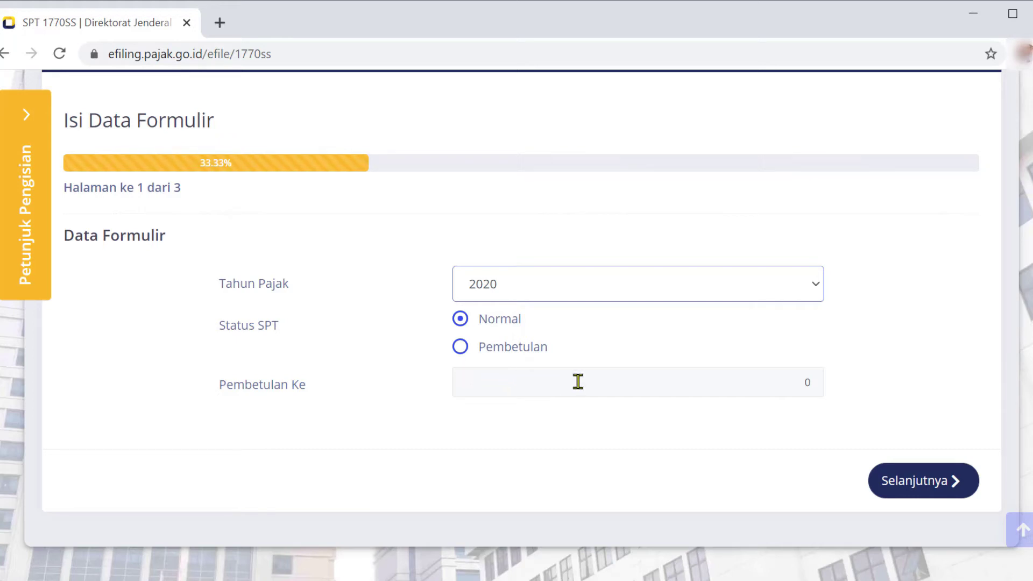
left_click(905, 481)
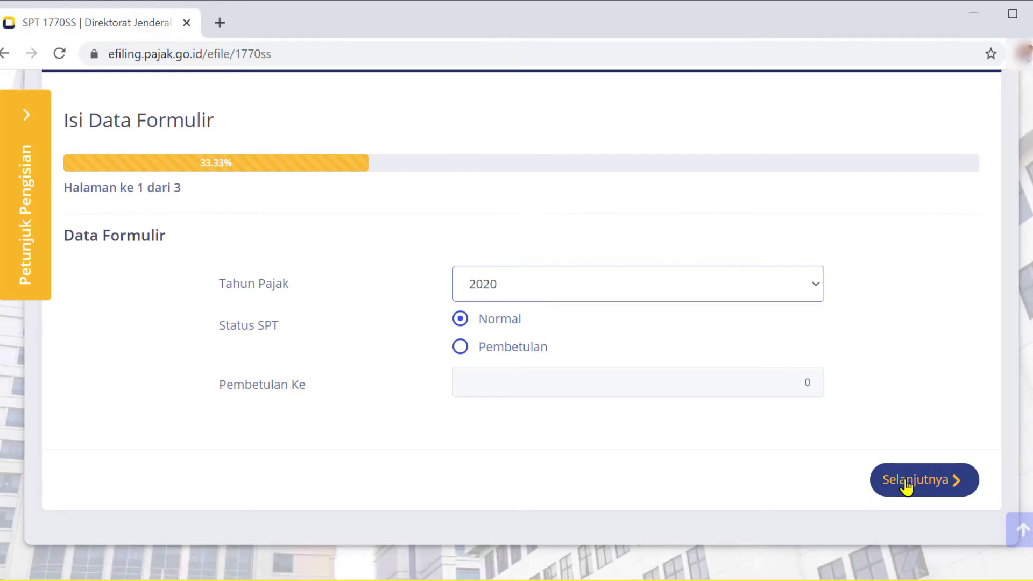
left_click(906, 484)
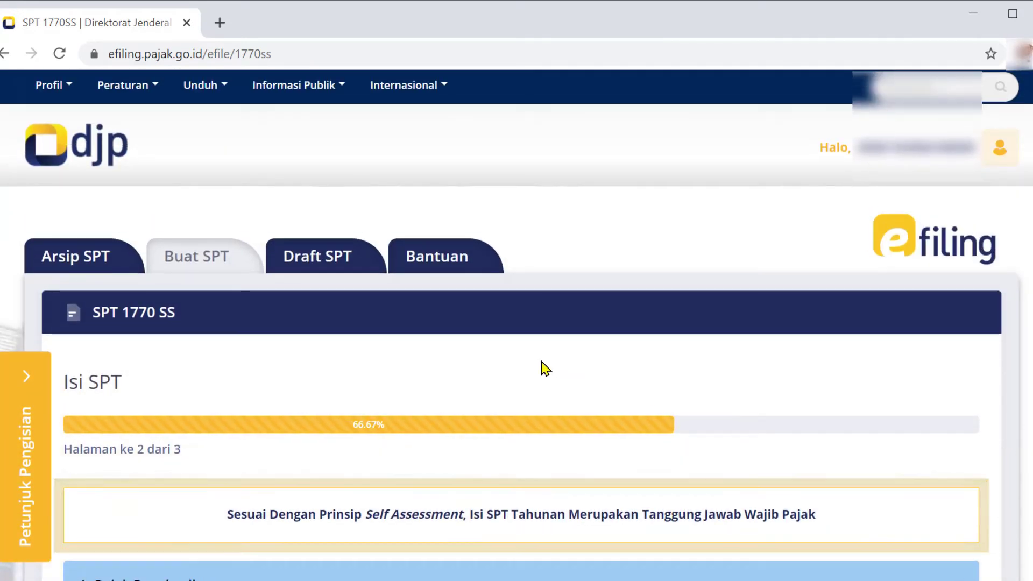
Scroll page 2 down to section A. Pajak Penghasilan, where gross income and Pengurangan are 0
scroll(544, 369, "down", 1)
scroll(544, 368, "down", 3)
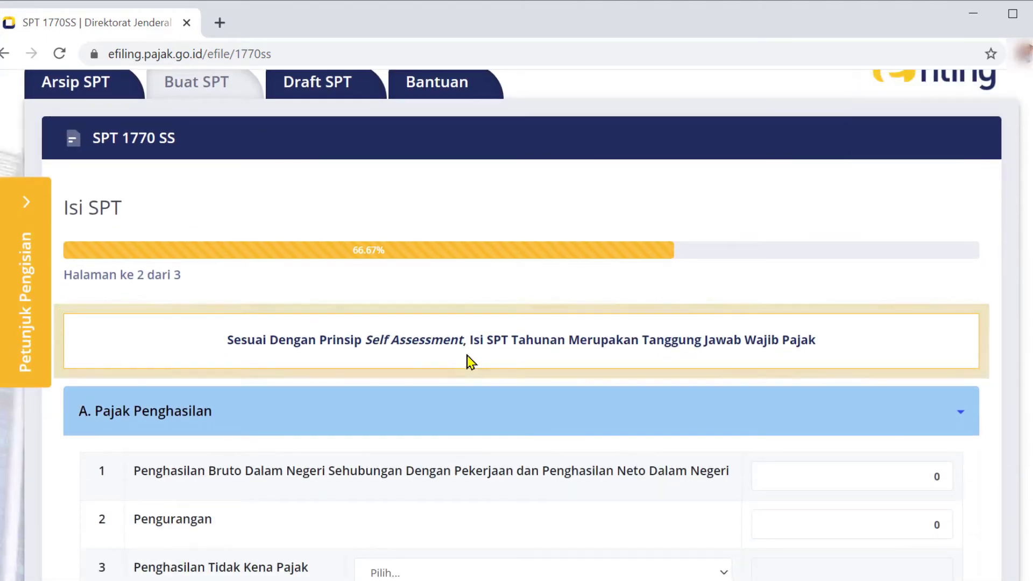
scroll(450, 357, "down", 1)
scroll(449, 359, "down", 1)
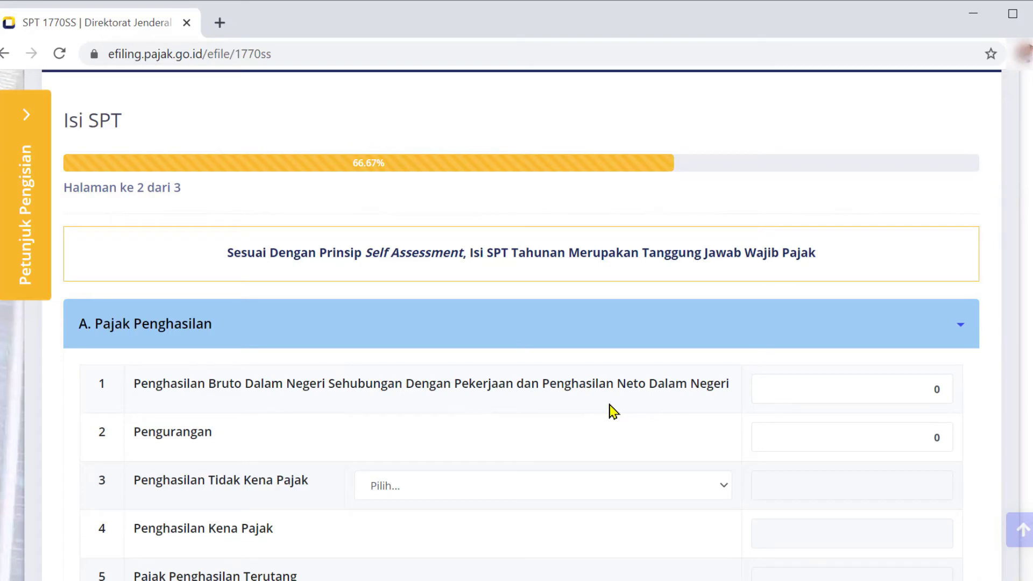
scroll(613, 411, "down", 1)
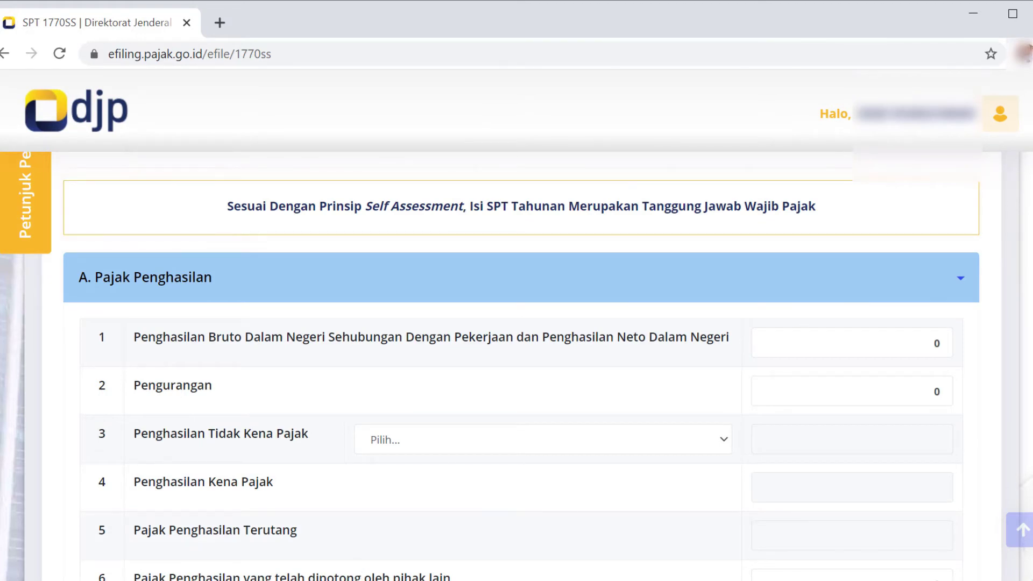
mouse_move(307, 580)
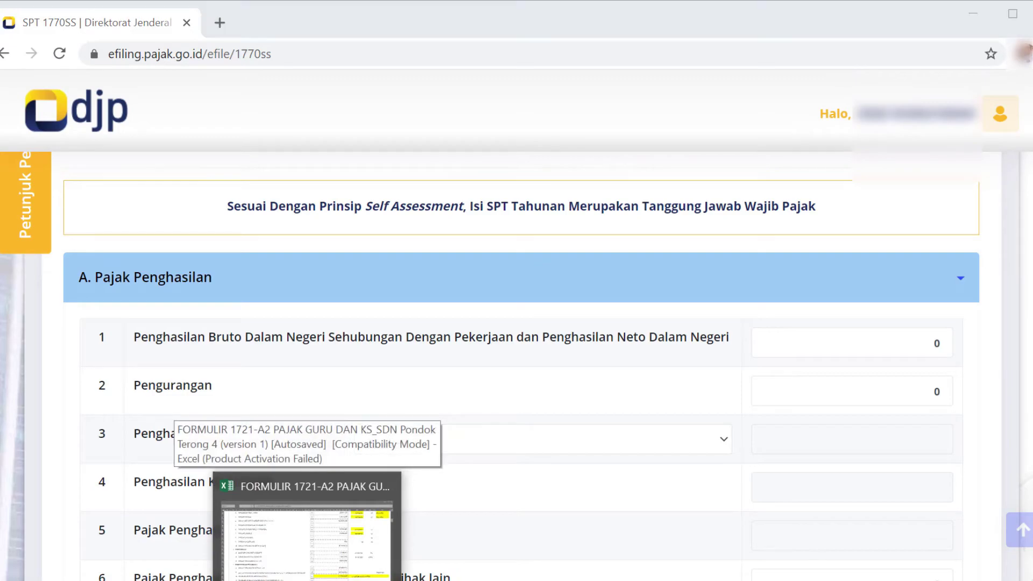
Check the 1721-A2 spreadsheet and enter gross income 47.764.824 in Pajak Penghasilan row 1
left_click(307, 537)
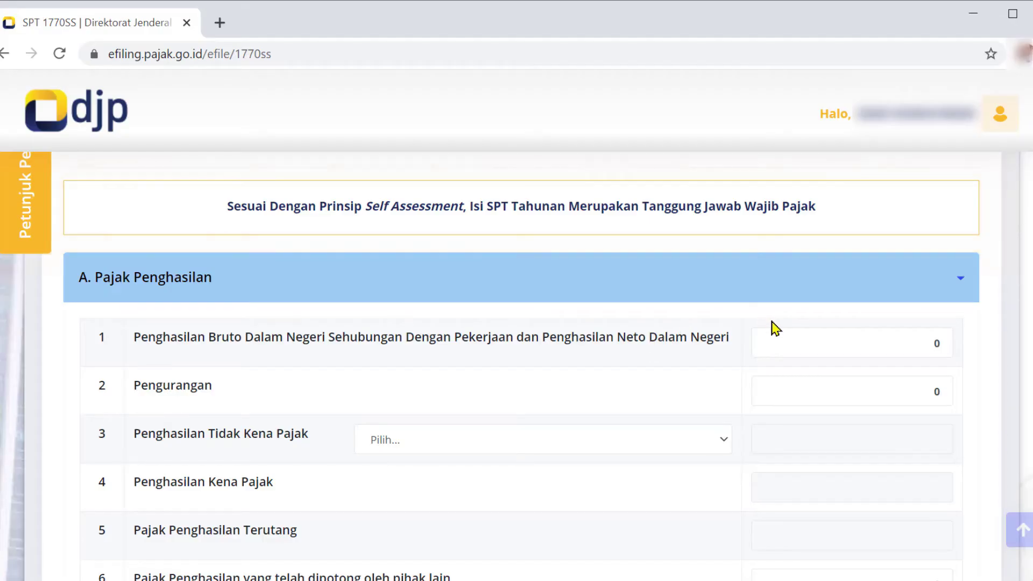
left_click(781, 333)
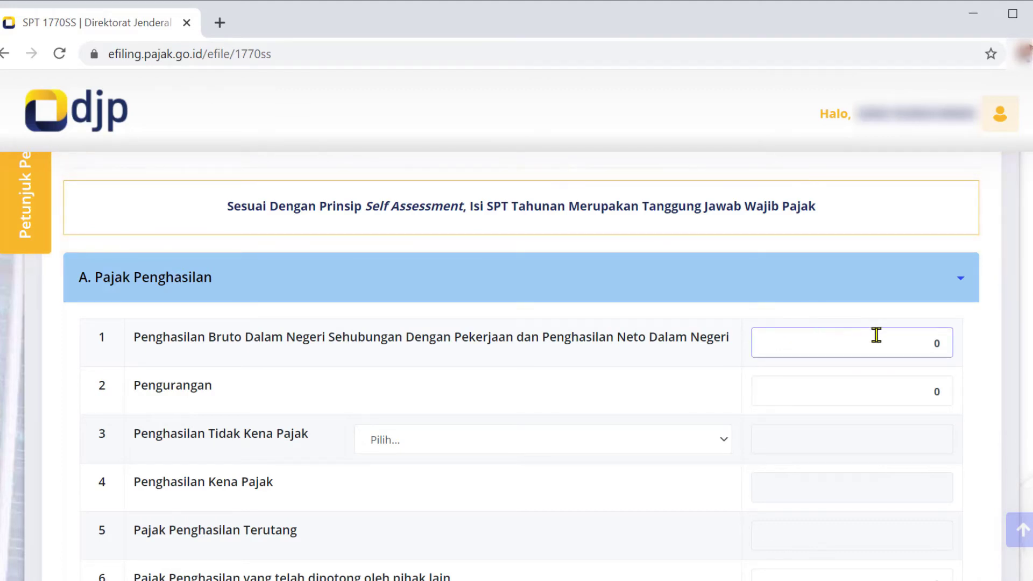
key("ctrl+a")
type("47.764.824")
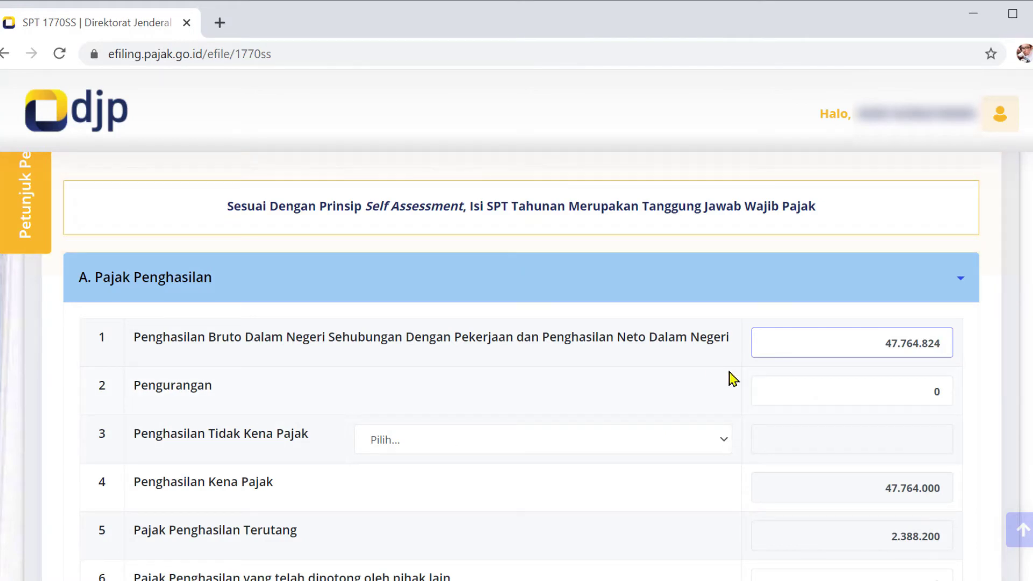
left_click(887, 401)
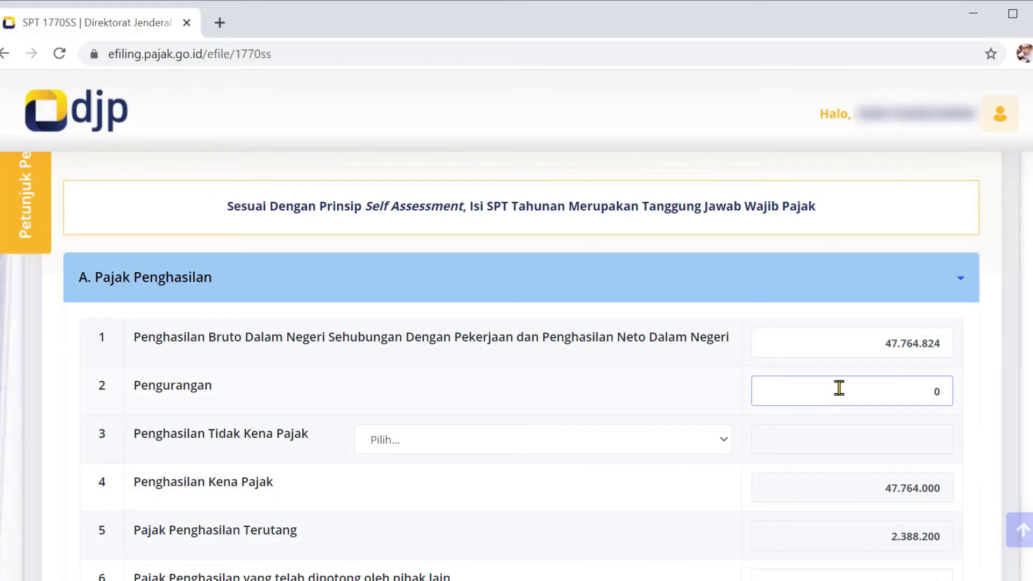
Enter the Pengurangan deduction of 4.070.083, reducing taxable income to 43.694.000
double_click(947, 388)
type("4070083")
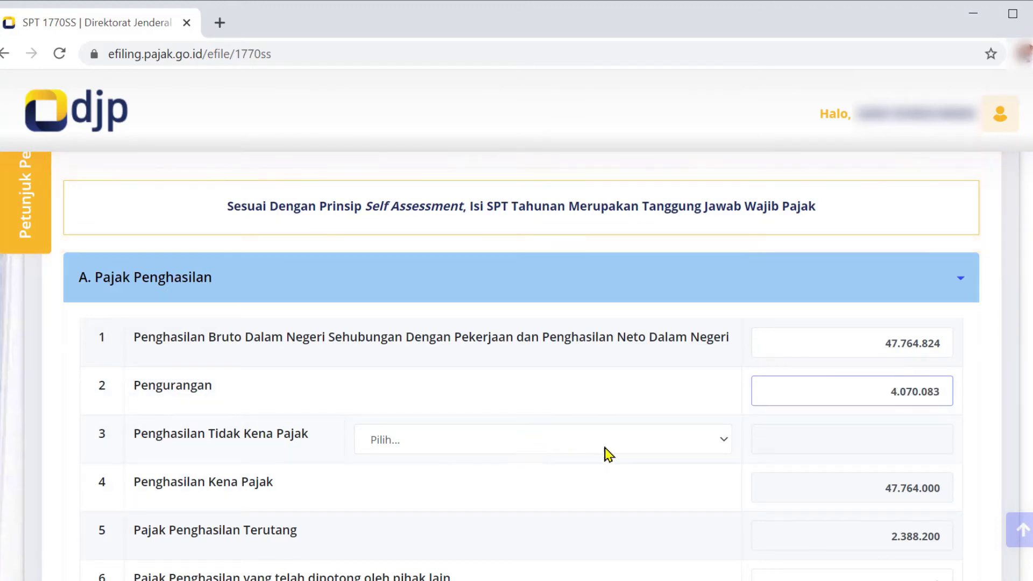
left_click(726, 440)
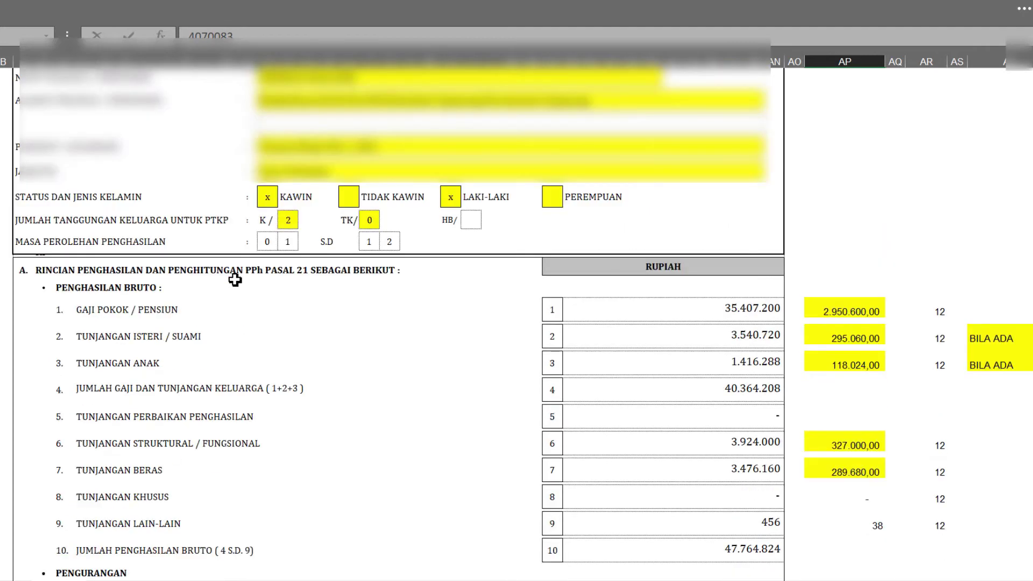
scroll(235, 279, "up", 1)
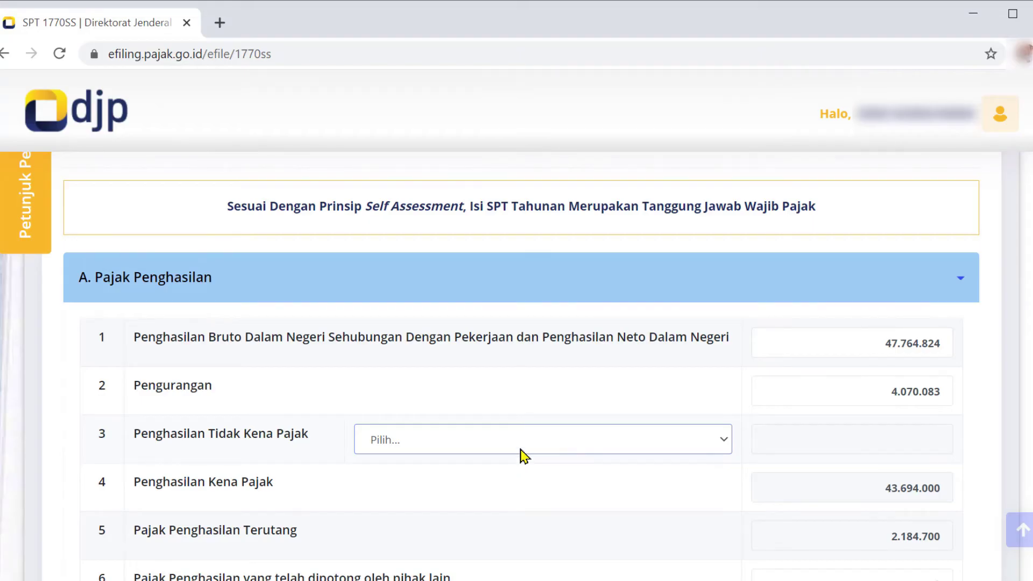
left_click(523, 455)
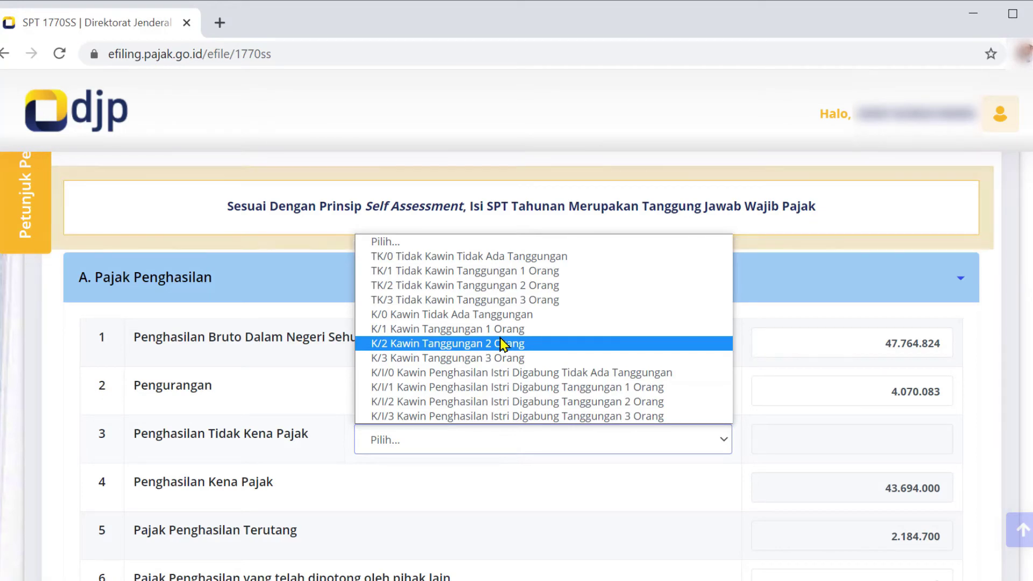
Choose PTKP status K/2 Kawin Tanggungan 2 Orang, giving PTKP 67.500.000 and zero tax due
left_click(503, 344)
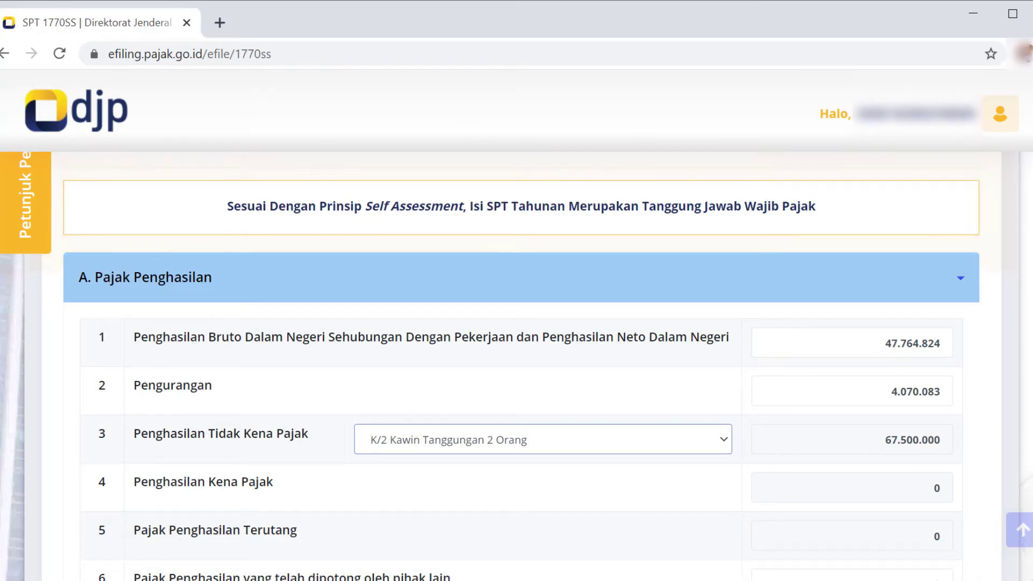
mouse_move(308, 579)
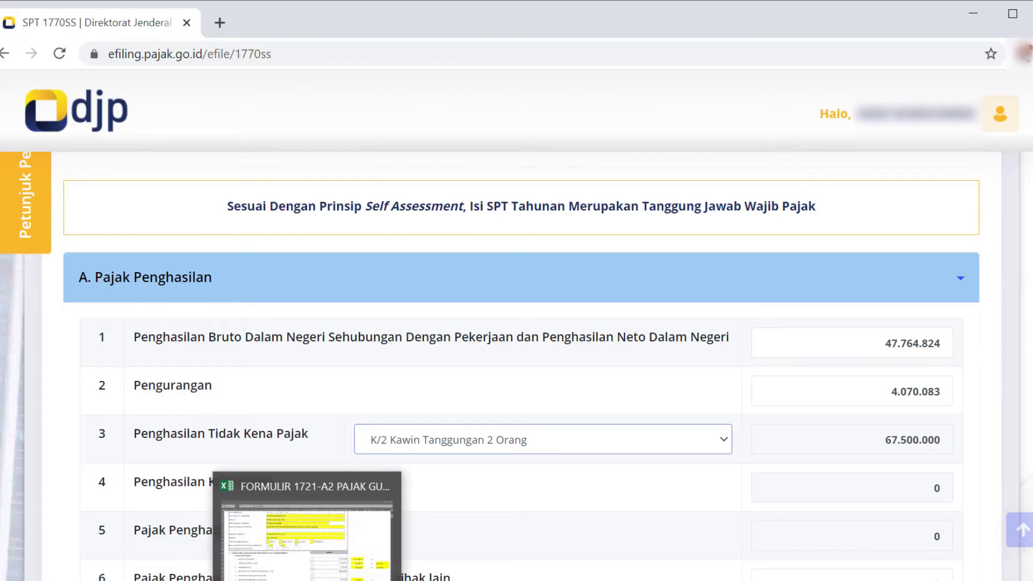
left_click(308, 533)
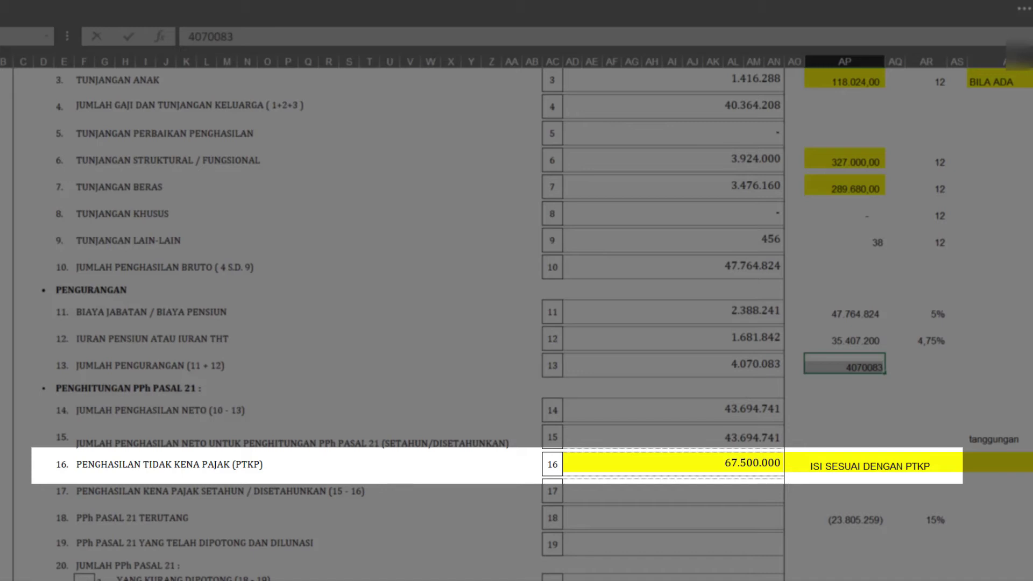
mouse_move(275, 580)
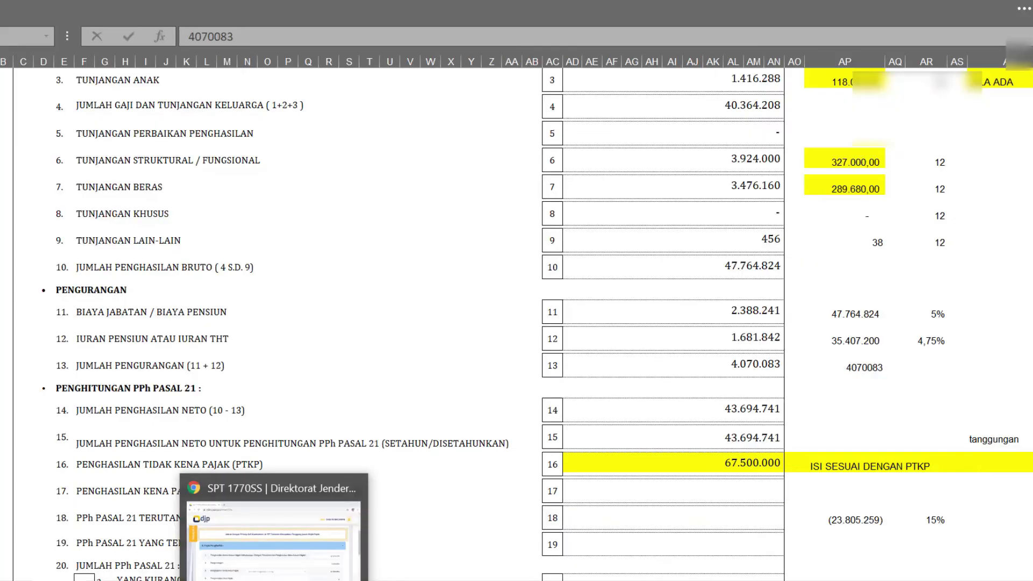
Return to the 1770 SS form, check section A totals with PTKP K/2 ending at Nihil 0, and continue to section B
left_click(274, 533)
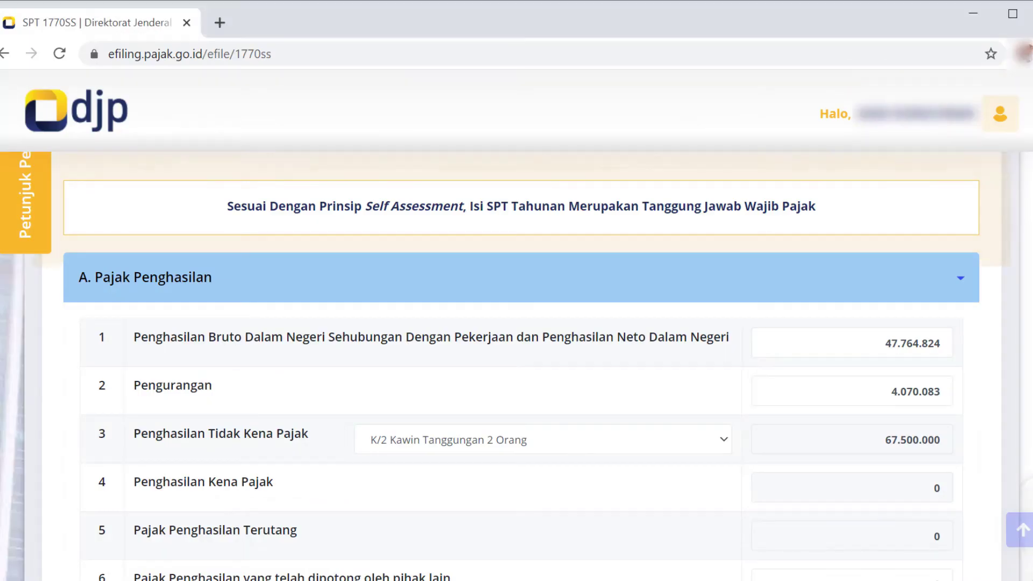
scroll(675, 461, "down", 3)
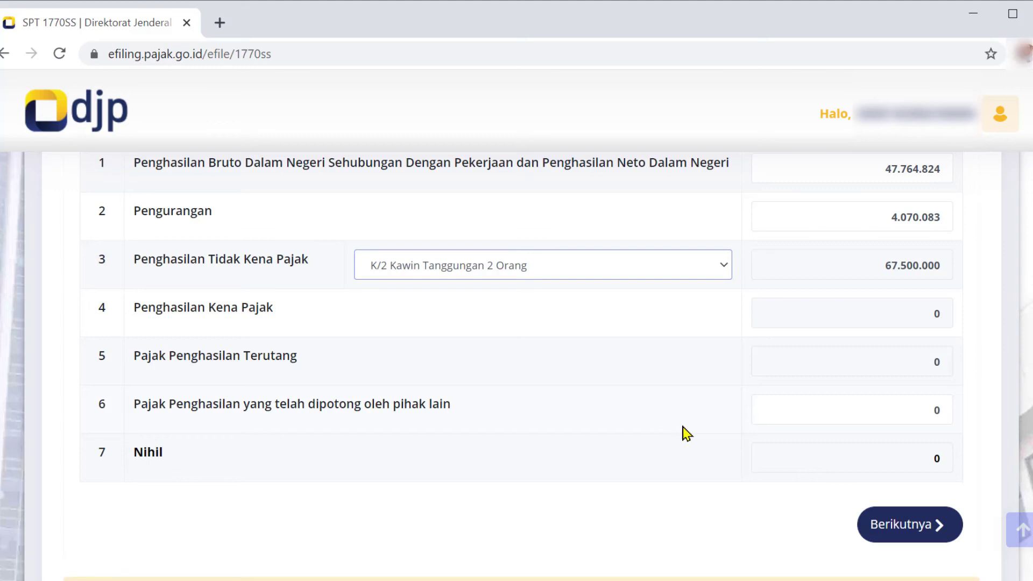
scroll(687, 434, "down", 2)
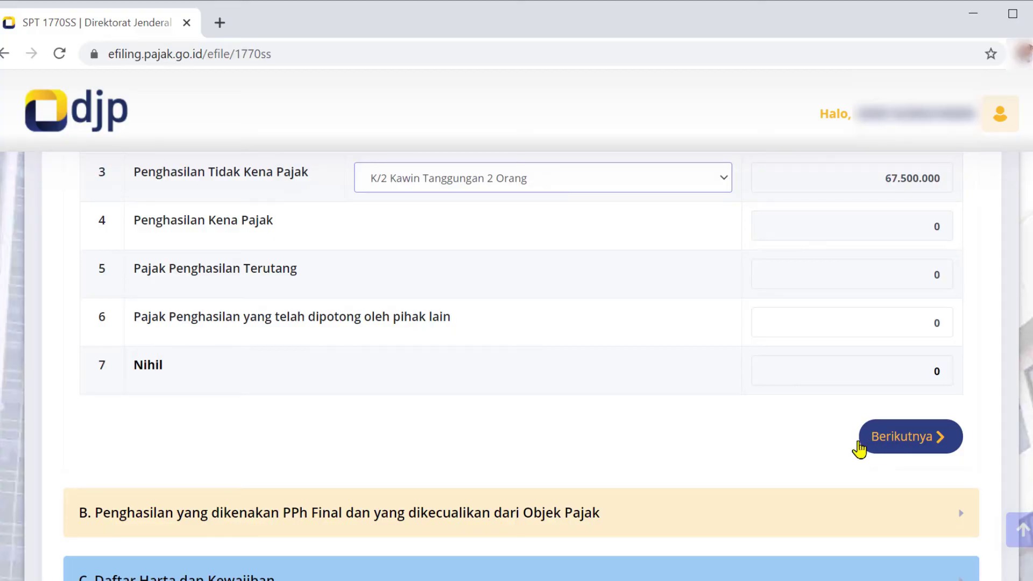
scroll(855, 446, "down", 3)
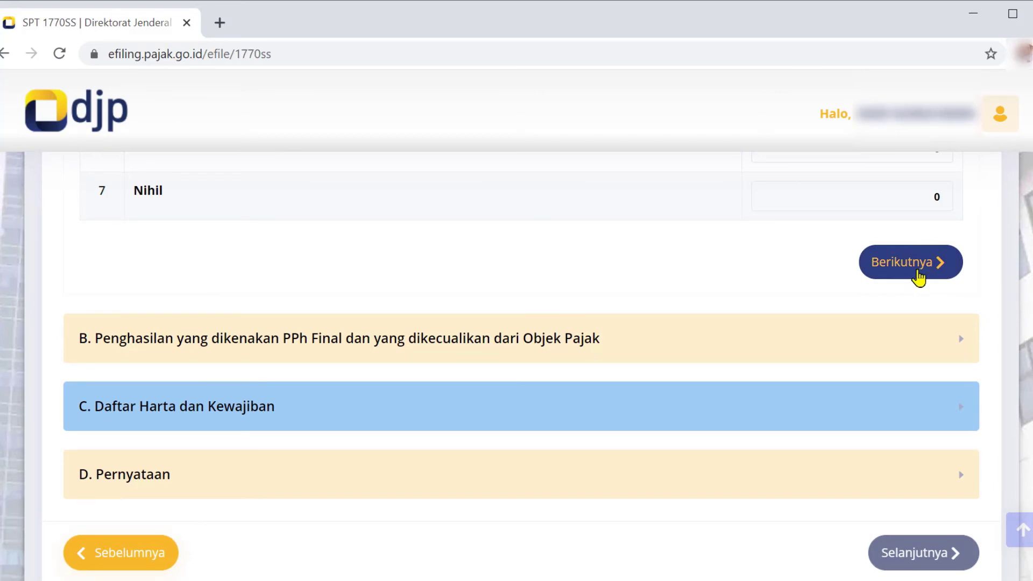
left_click(918, 277)
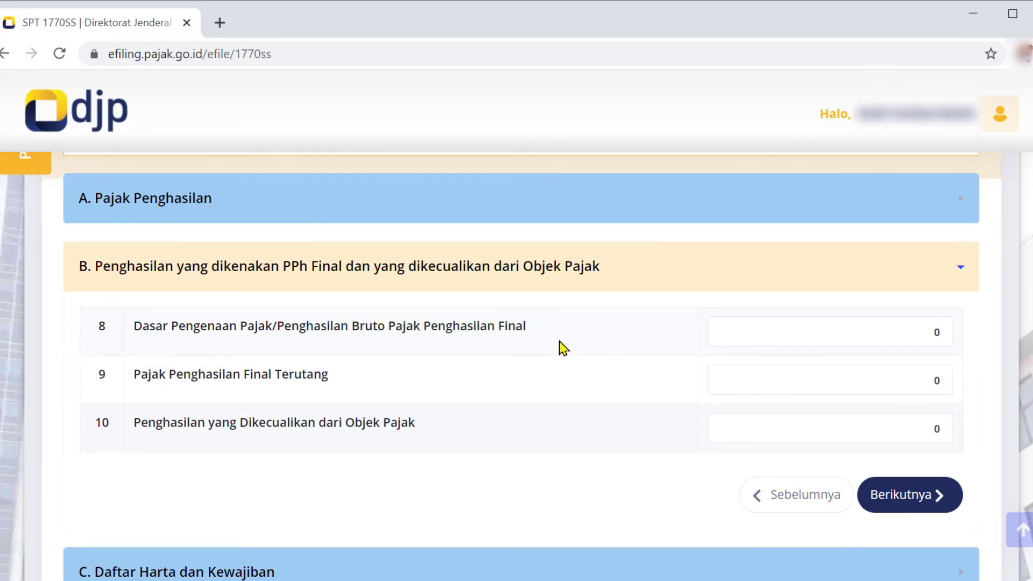
Pass through sections B and C with all values left at zero, reaching D. Pernyataan
scroll(698, 440, "down", 2)
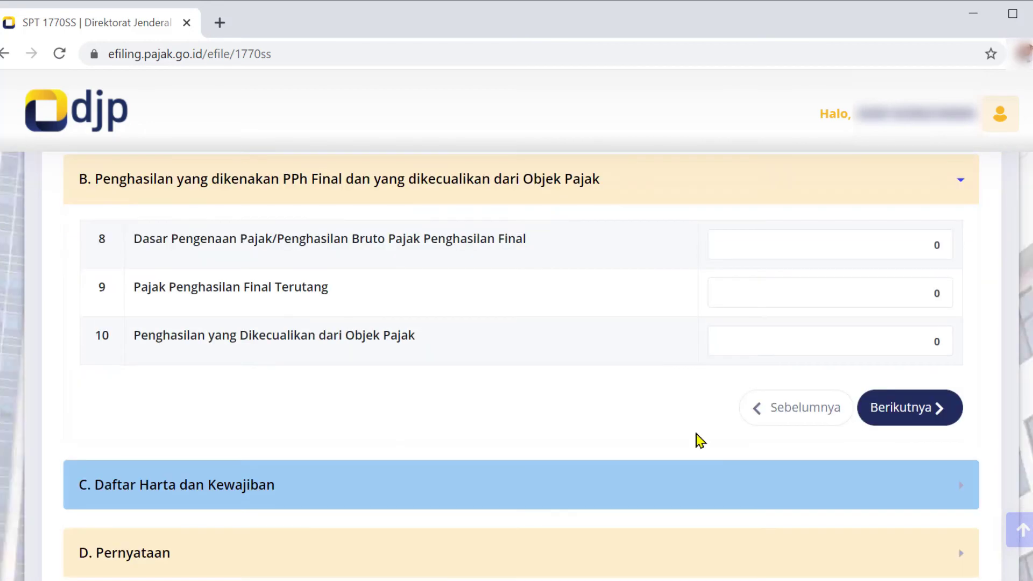
scroll(662, 445, "down", 2)
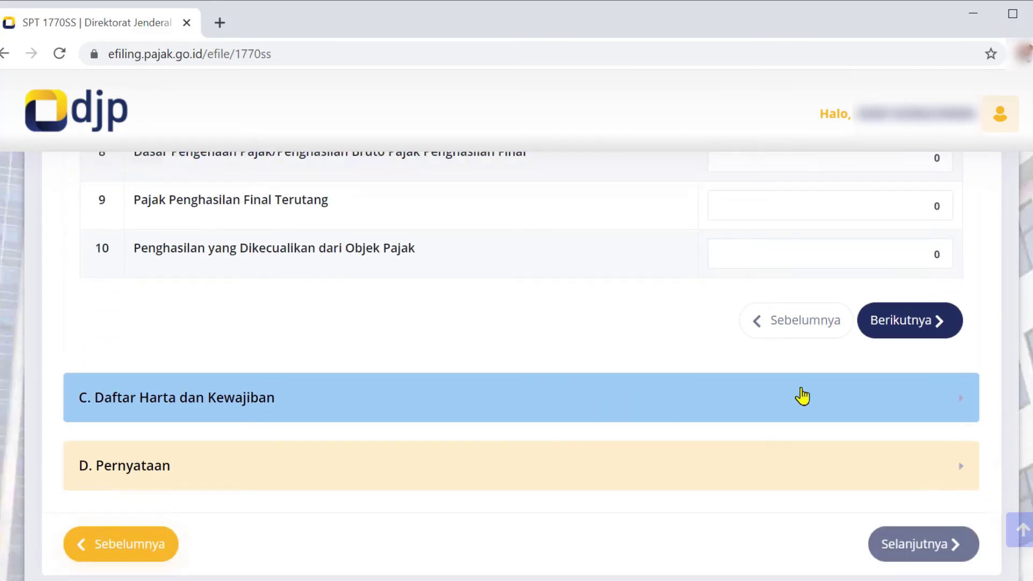
left_click(919, 323)
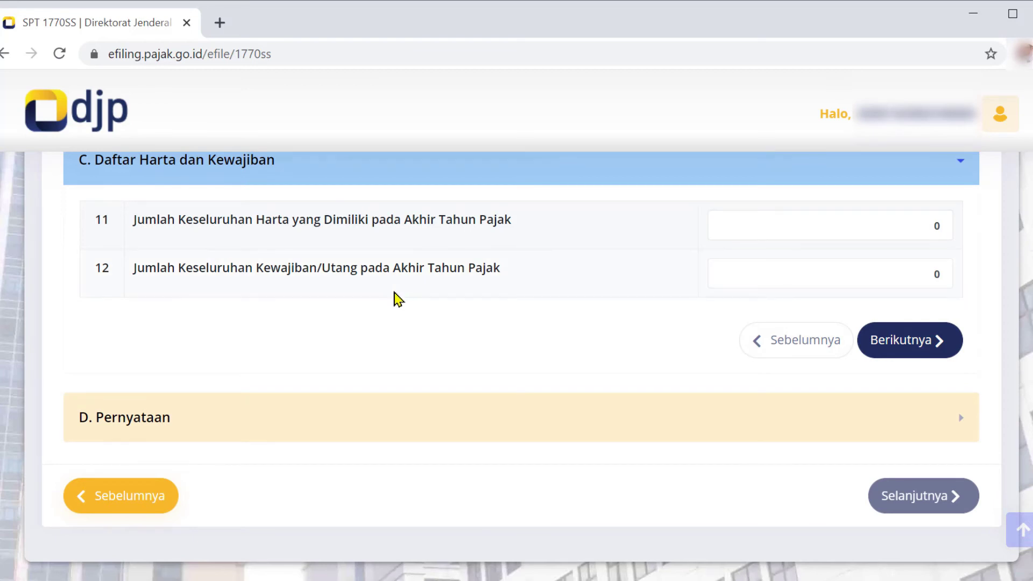
scroll(397, 298, "up", 2)
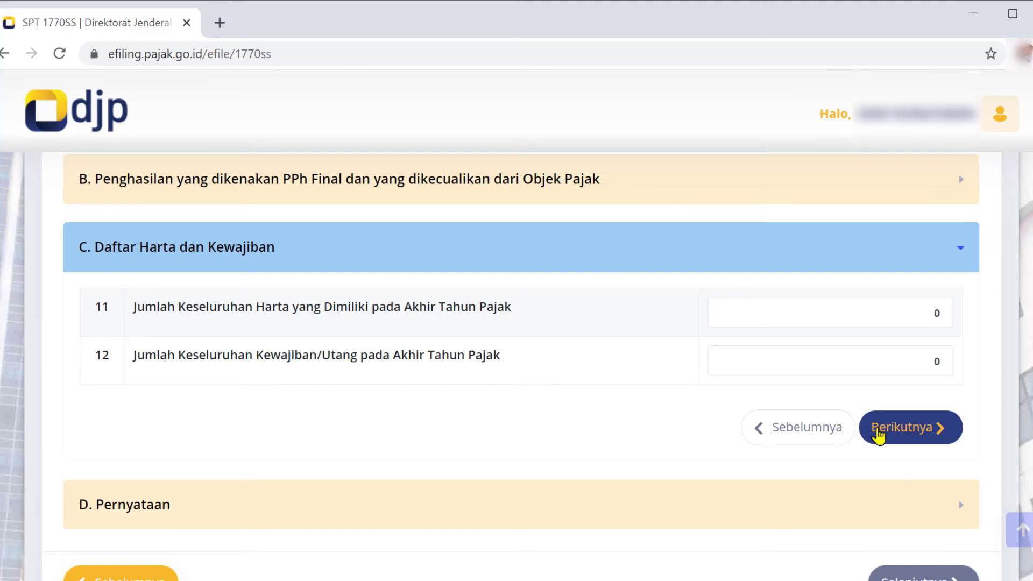
left_click(878, 434)
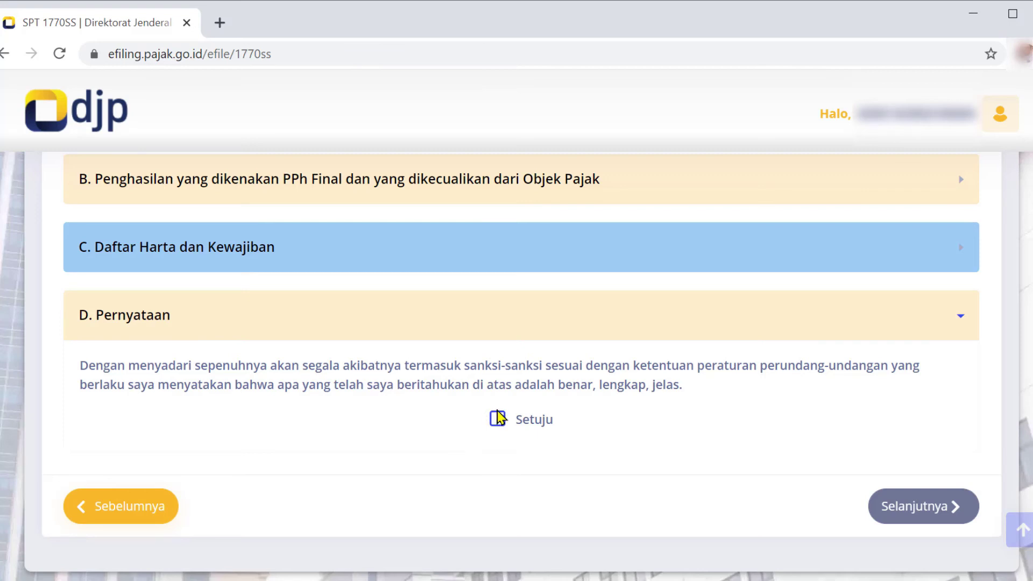
Tick Setuju on the declaration and scroll to the Kirim SPT summary of the Nihil return
left_click(519, 421)
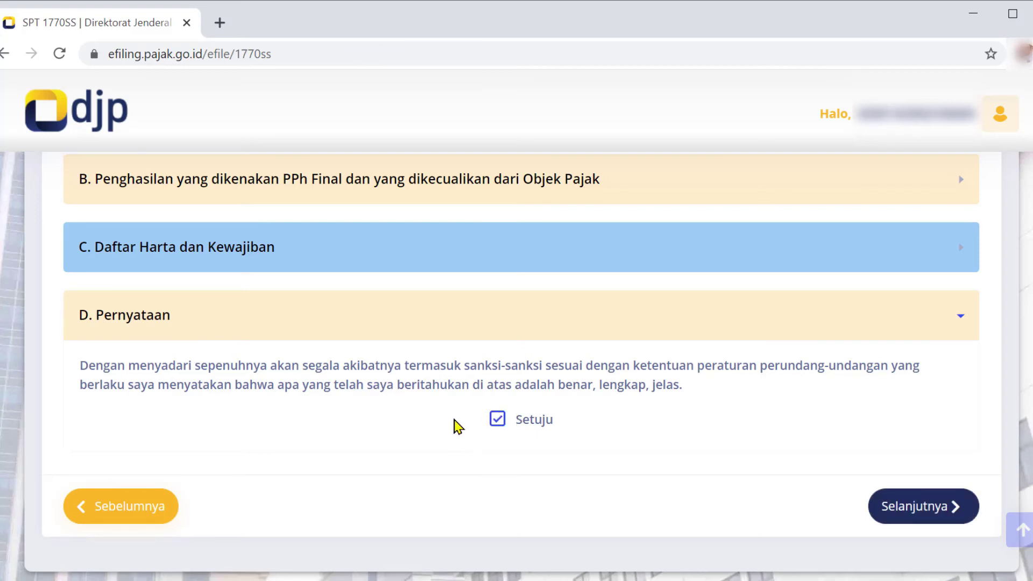
scroll(456, 426, "down", 2)
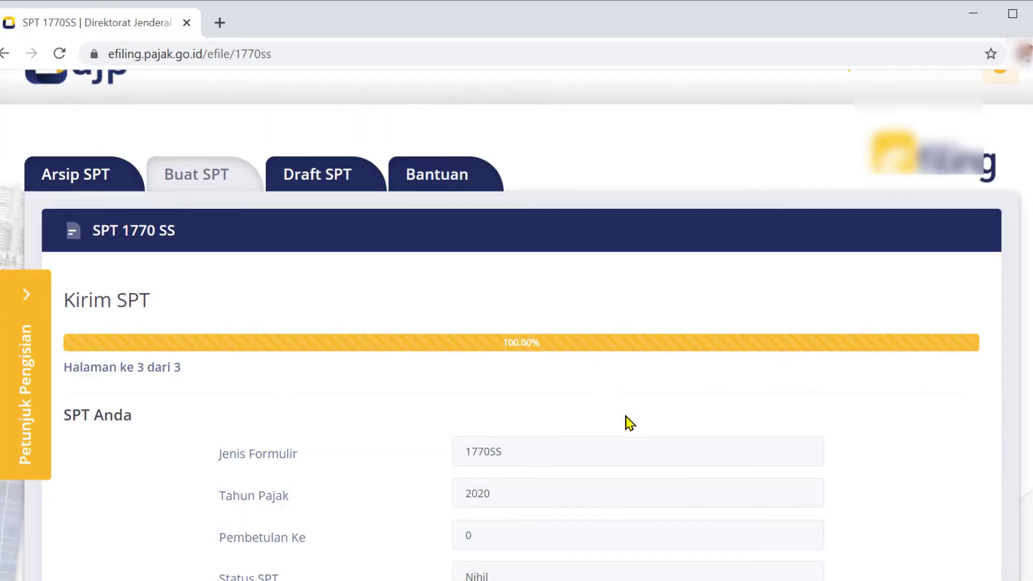
scroll(627, 422, "down", 2)
scroll(627, 417, "down", 4)
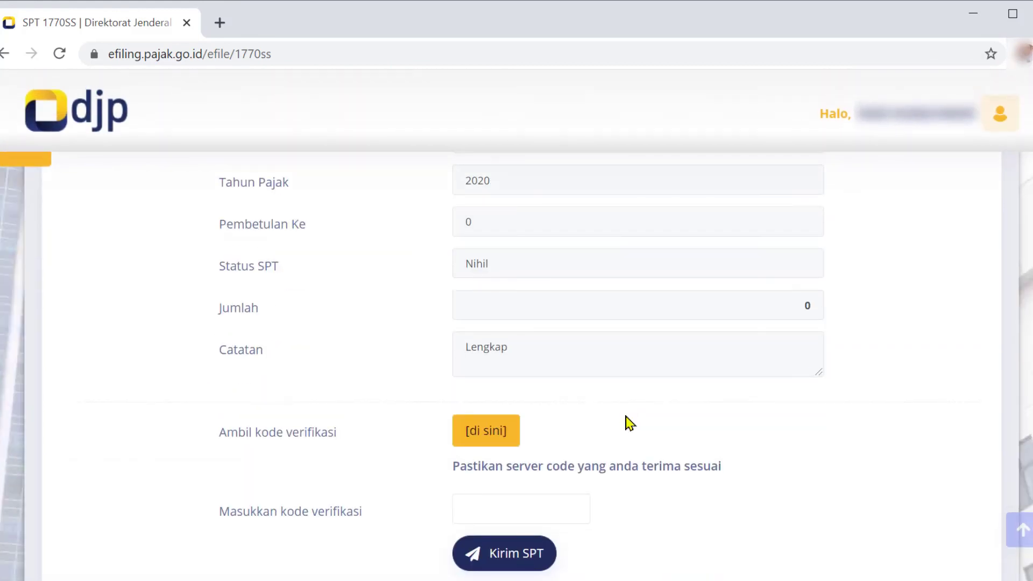
scroll(627, 418, "down", 1)
scroll(629, 422, "down", 1)
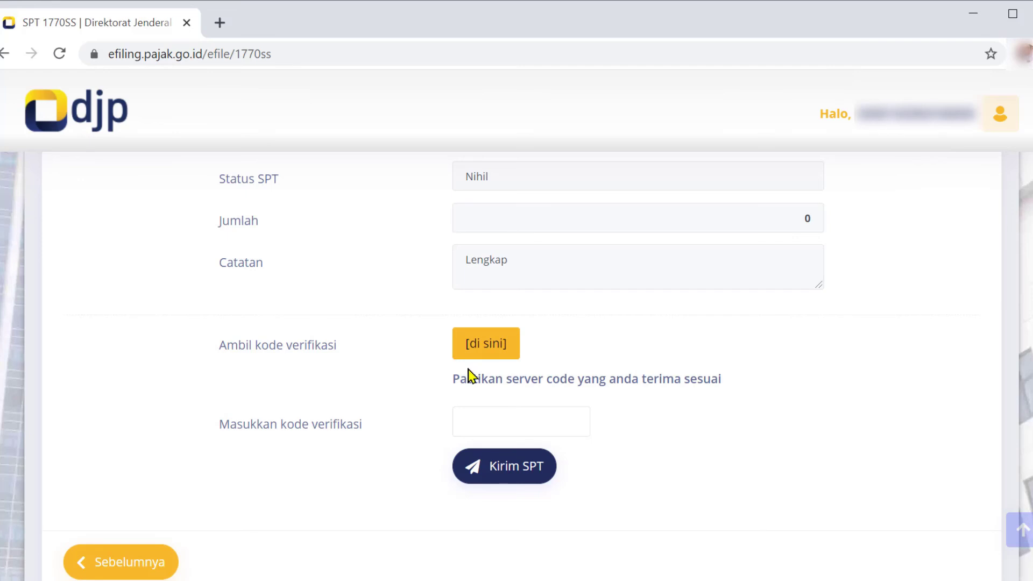
scroll(471, 370, "up", 2)
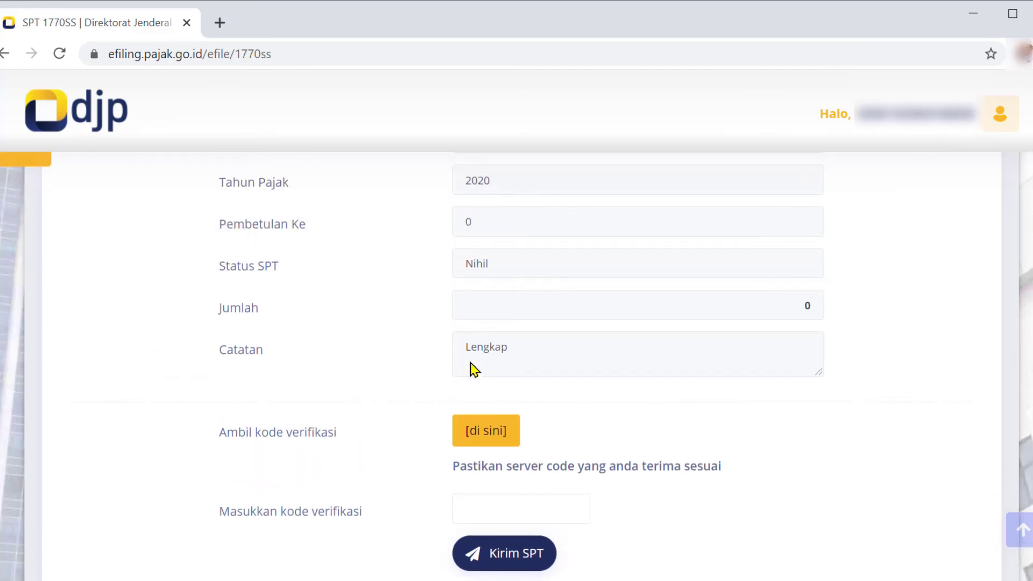
Request the submission verification code, choosing SMS as the delivery method
left_click(473, 431)
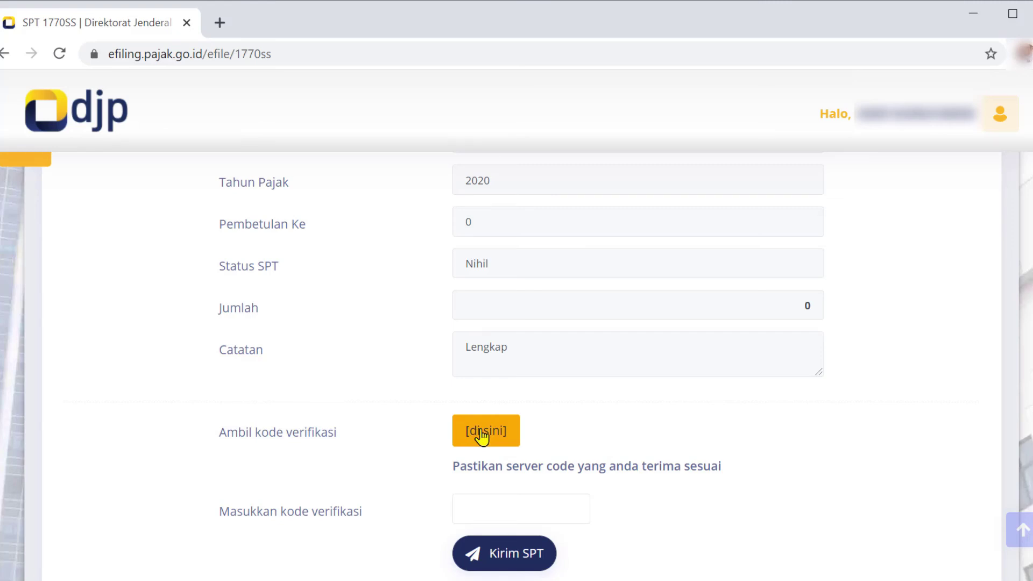
scroll(482, 436, "down", 3)
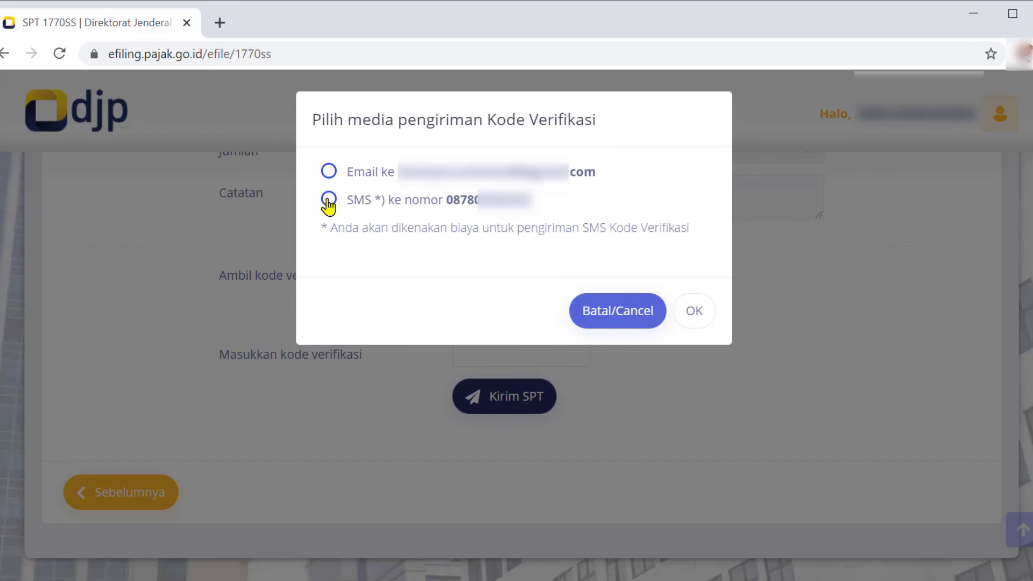
left_click(328, 203)
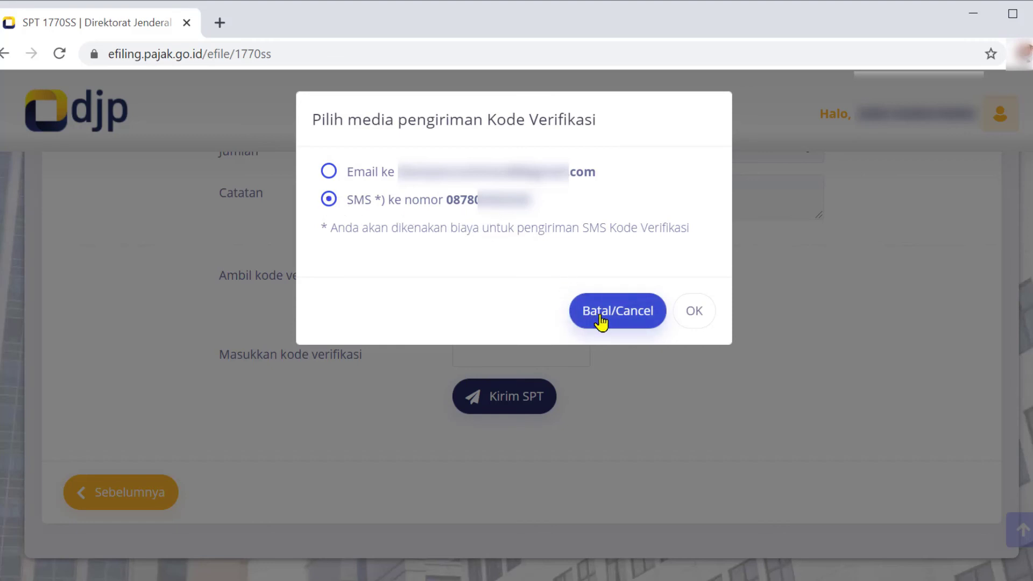
left_click(715, 320)
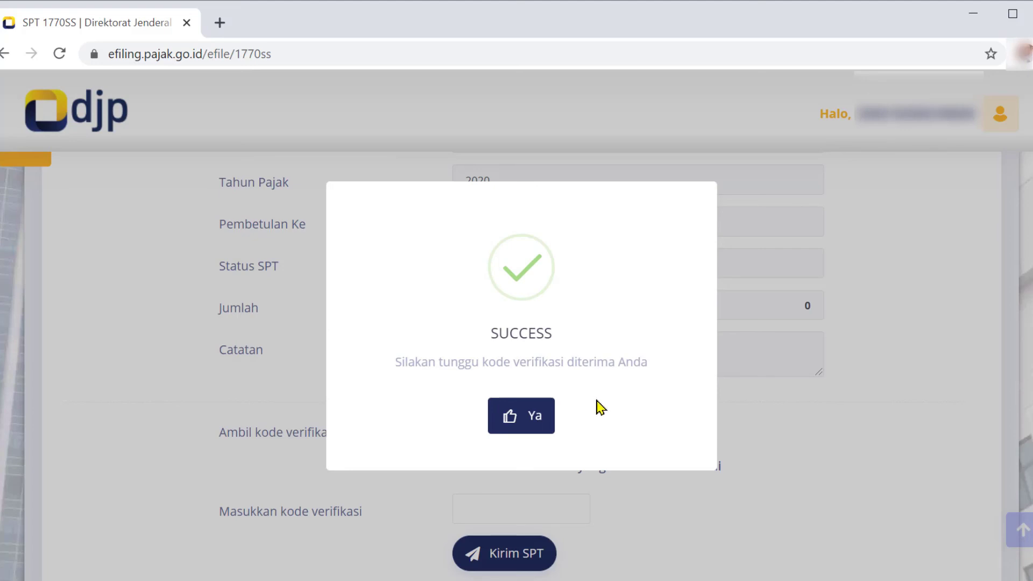
Dismiss the SUCCESS notice and enter the received SMS verification code
left_click(553, 423)
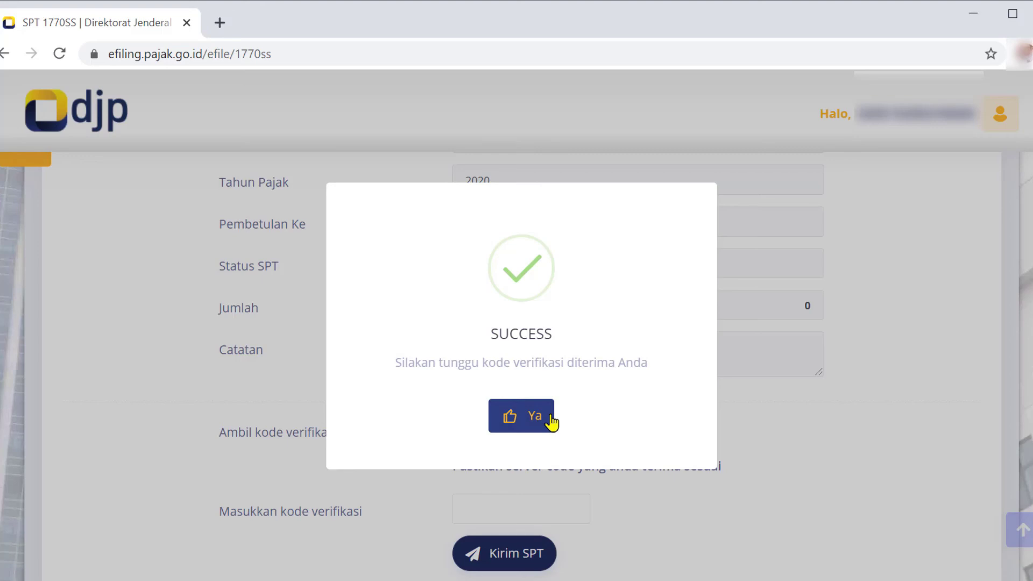
left_click(553, 423)
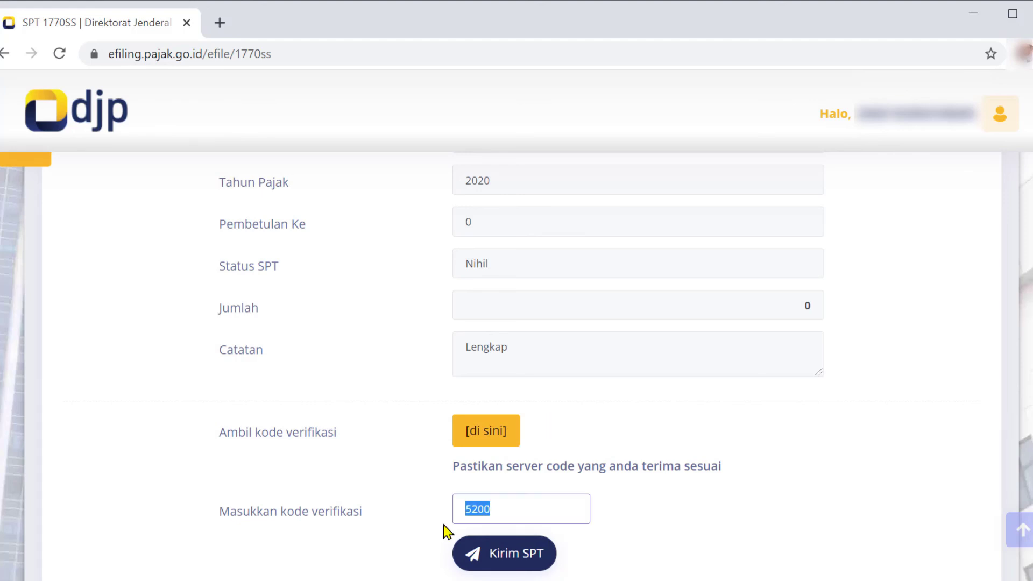
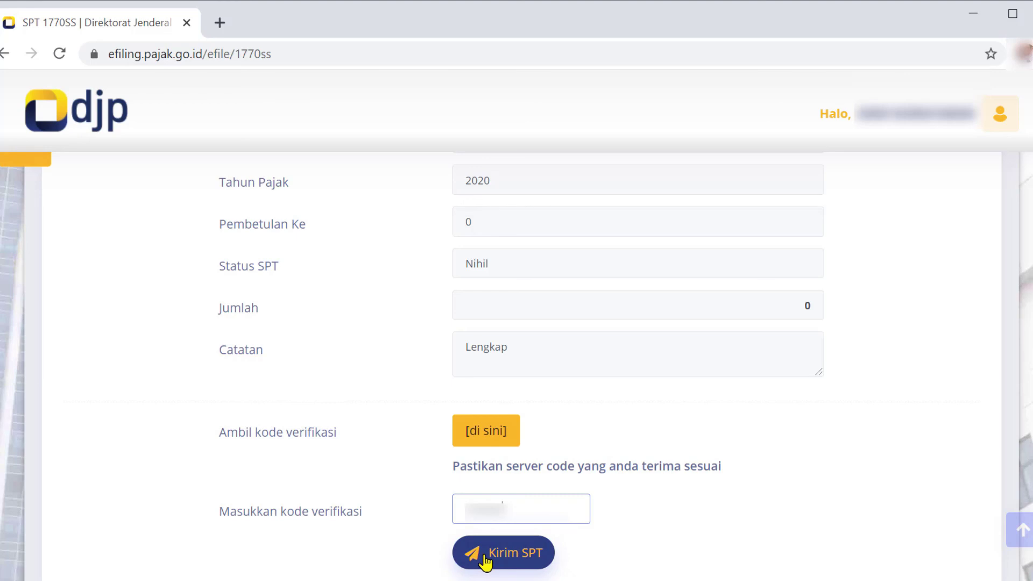
Send the 2020 1770SS Nihil return and close the income-below-PTKP notice
left_click(486, 562)
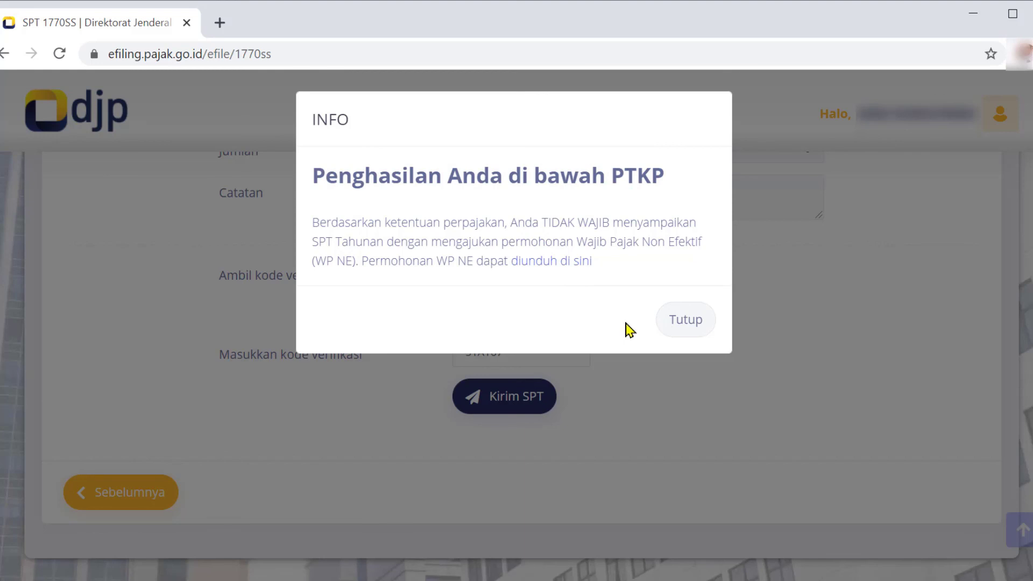
left_click(665, 327)
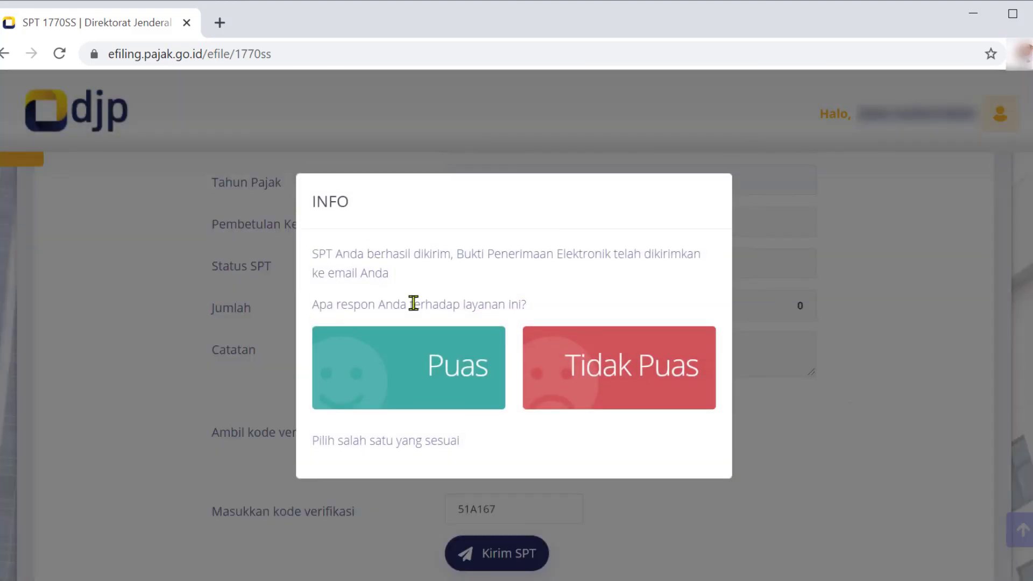
Rate the service Puas, review the 2020 1770SS return in Arsip SPT, and open Gmail
left_click(433, 372)
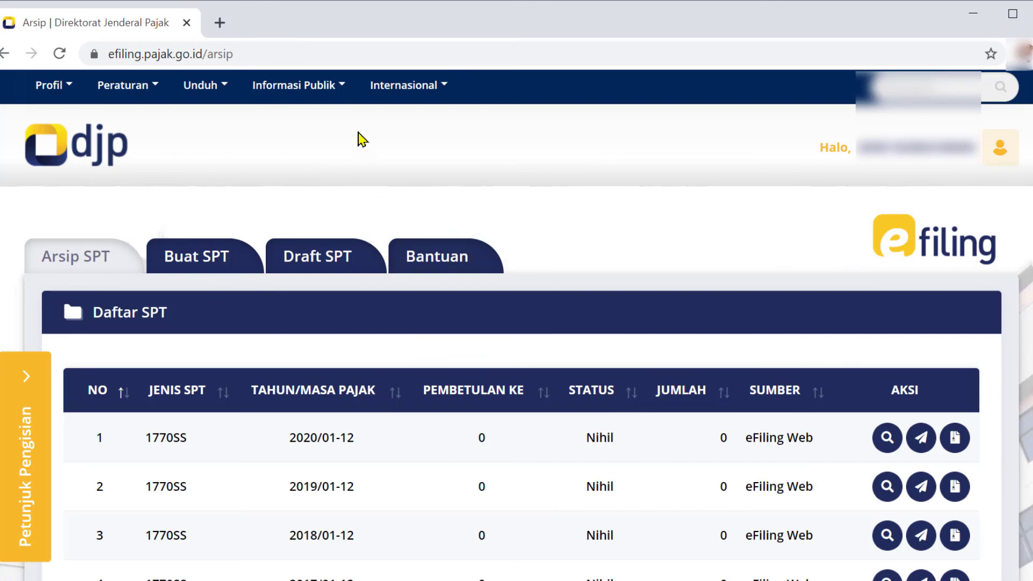
scroll(359, 123, "down", 3)
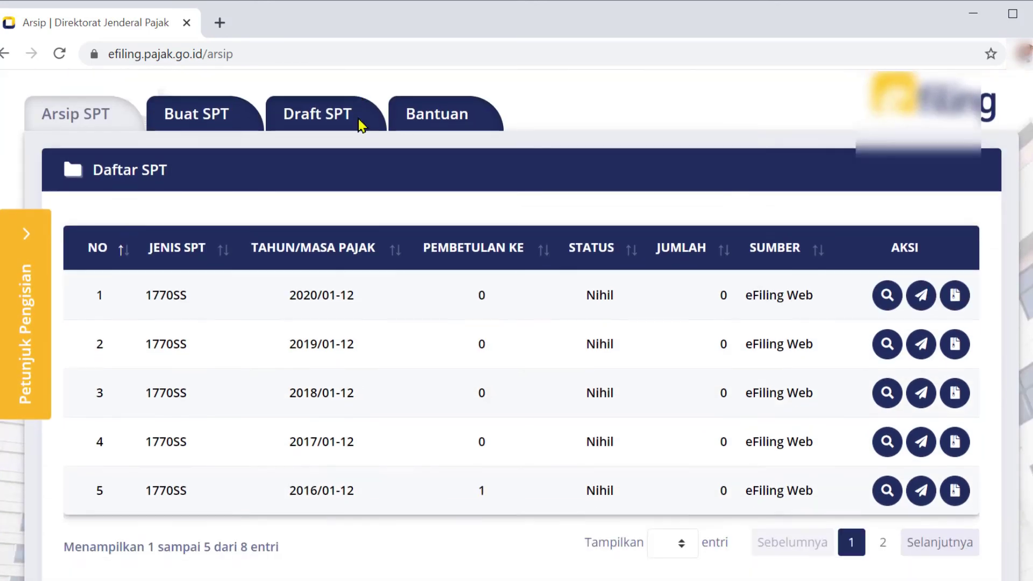
scroll(538, 172, "up", 3)
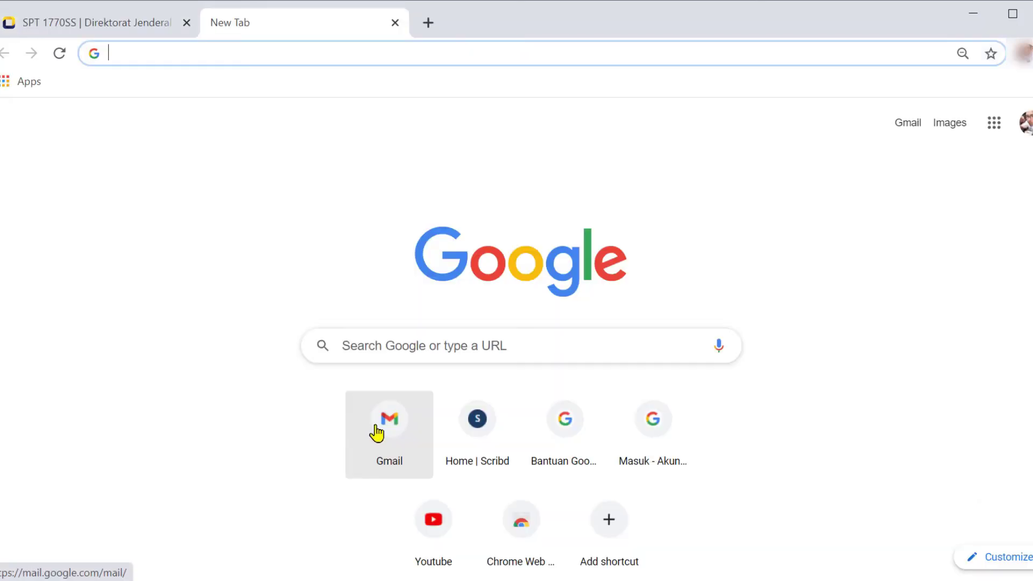
left_click(377, 432)
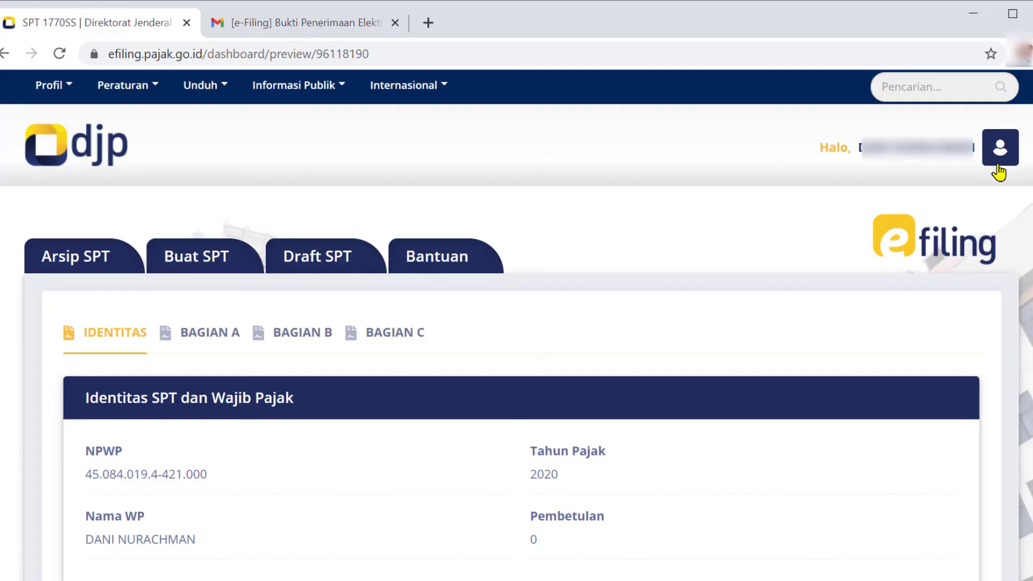
Open the top-right user account menu showing the Keluar option
left_click(994, 162)
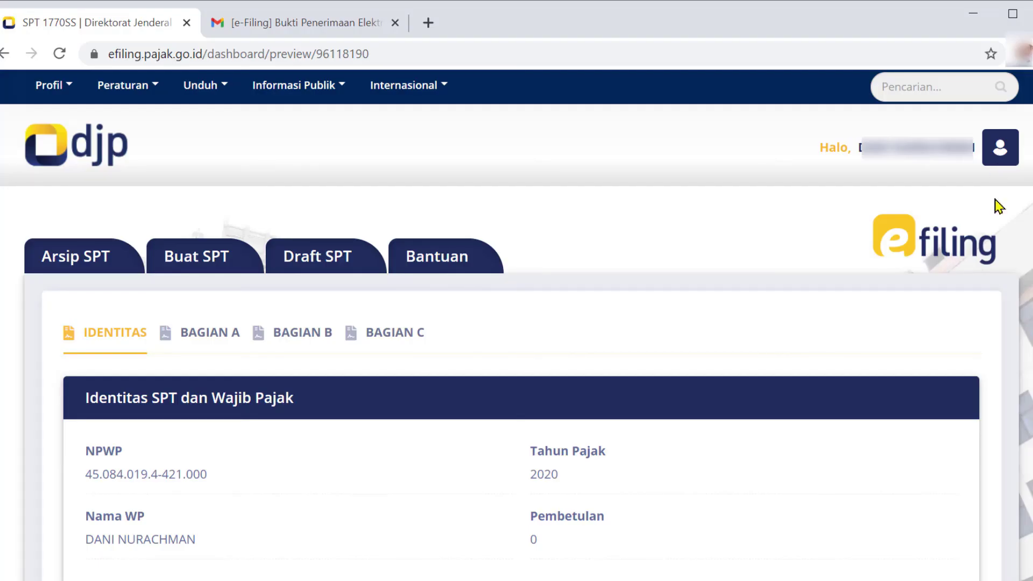